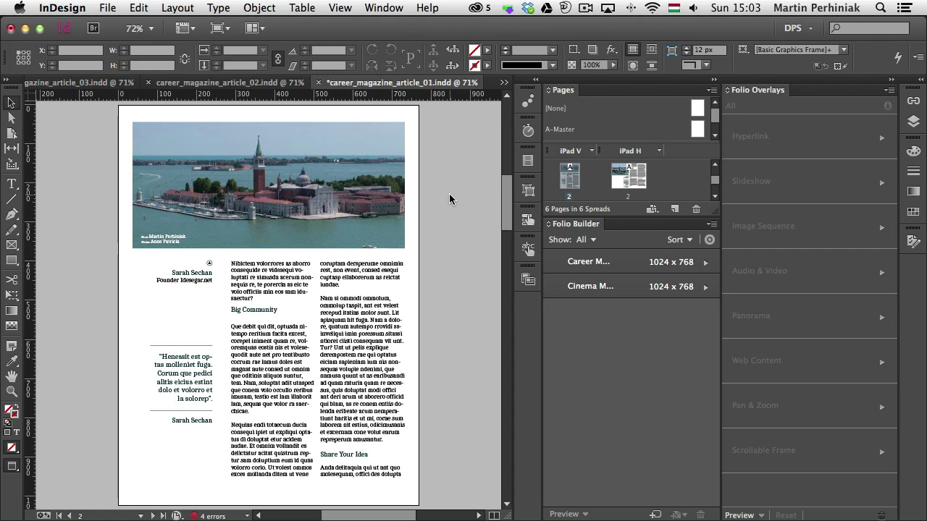
# Select the Venice photo frame and switch its Pan & Zoom overlay On.
pyautogui.click(384, 177)
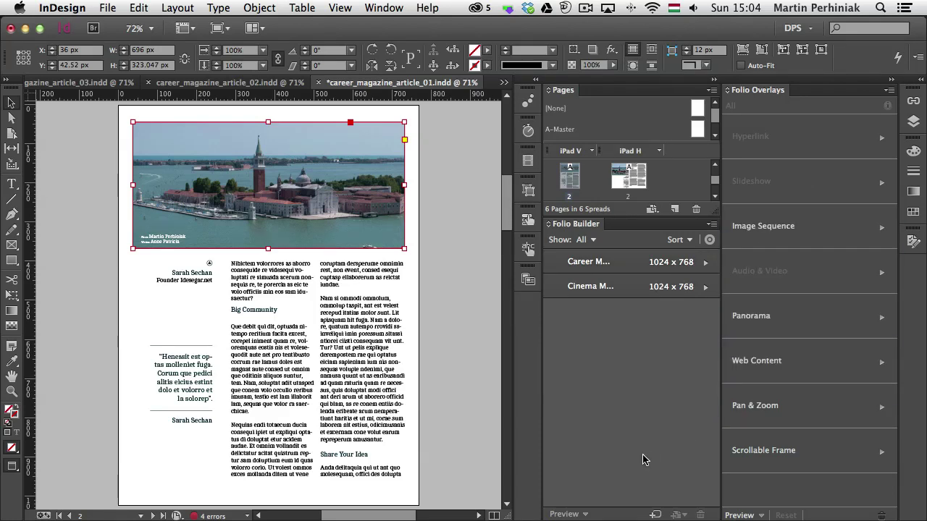
pyautogui.click(806, 406)
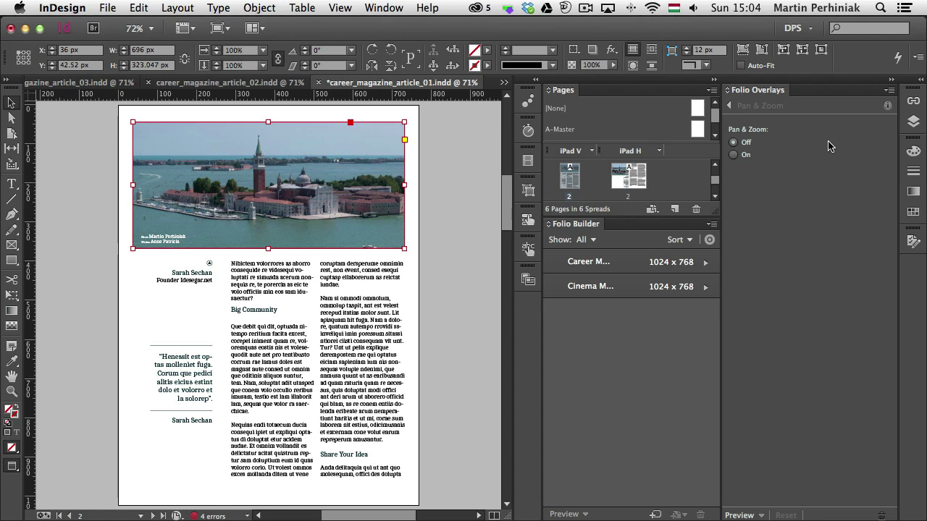
pyautogui.click(734, 154)
# Save the article document and open the Career Magazine folio's article list.
pyautogui.click(108, 8)
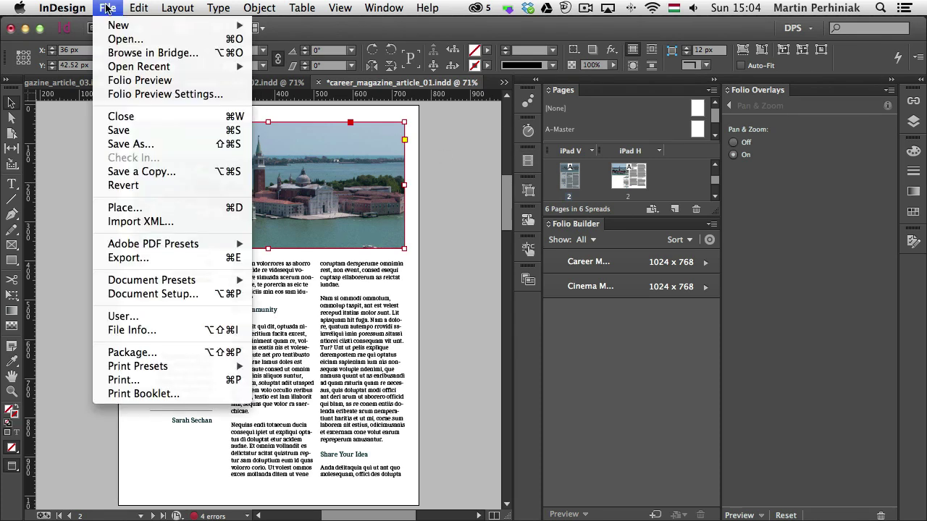
pyautogui.click(151, 131)
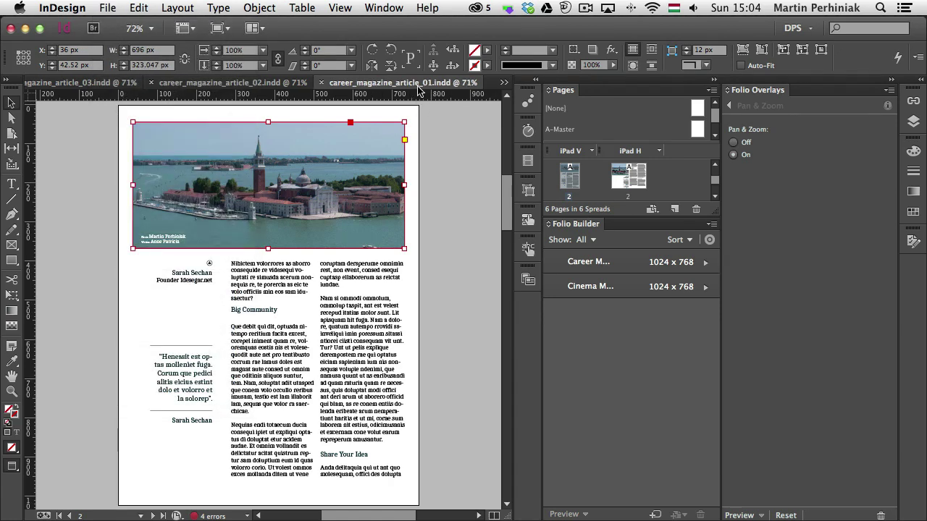
pyautogui.click(703, 264)
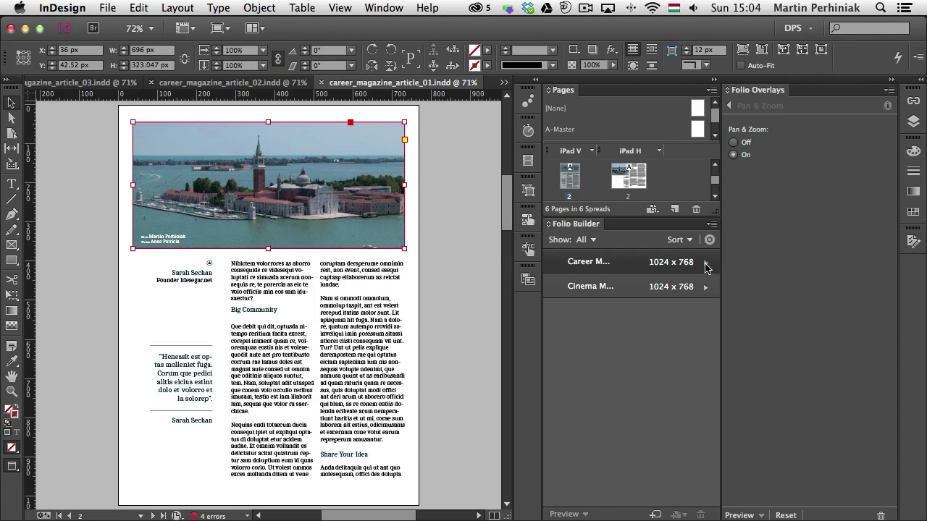
pyautogui.click(706, 267)
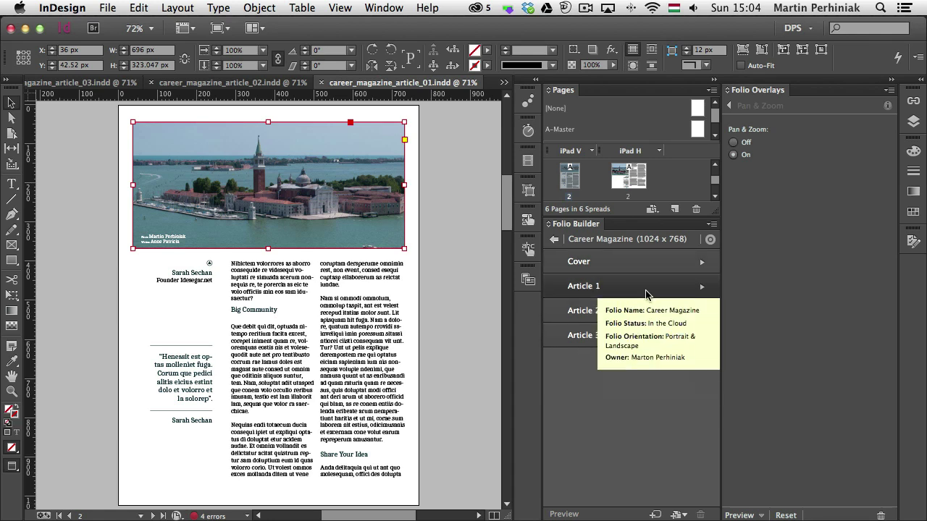
# Update Article 1 in the Career Magazine folio with the saved changes.
pyautogui.click(646, 292)
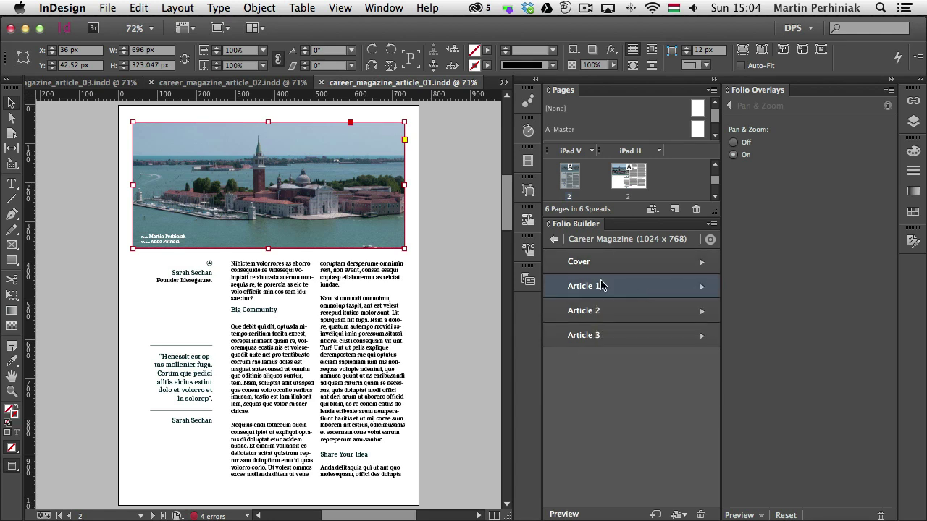
pyautogui.click(712, 225)
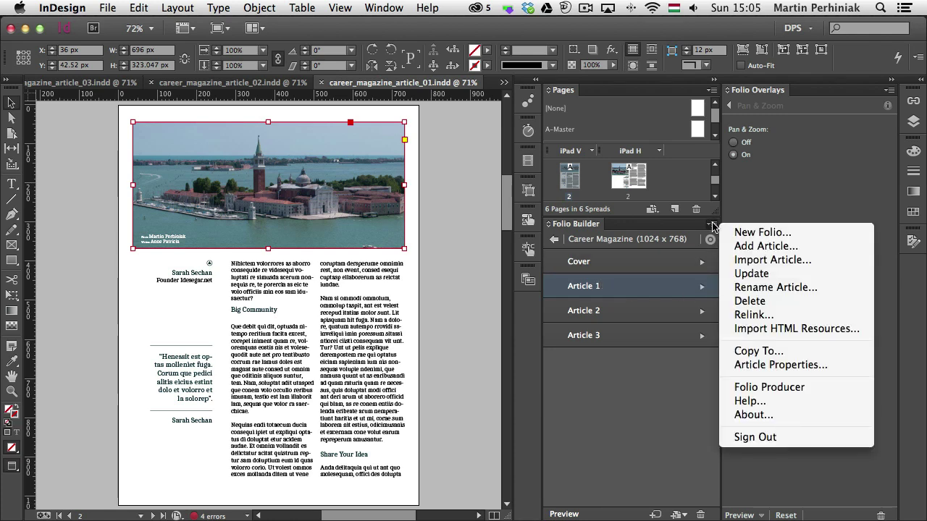
pyautogui.click(748, 275)
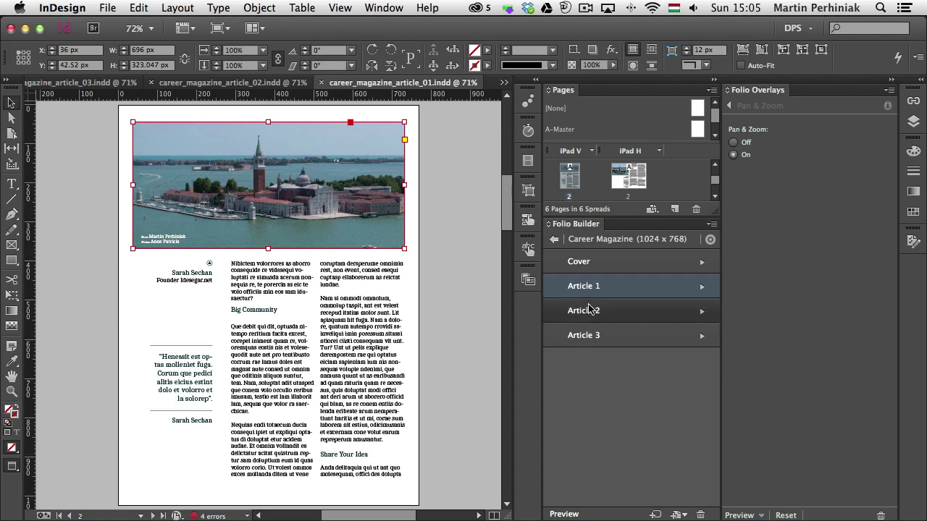
# Preview all folios in portrait and swipe past Sarah's Next Act to the Venice article.
pyautogui.click(553, 242)
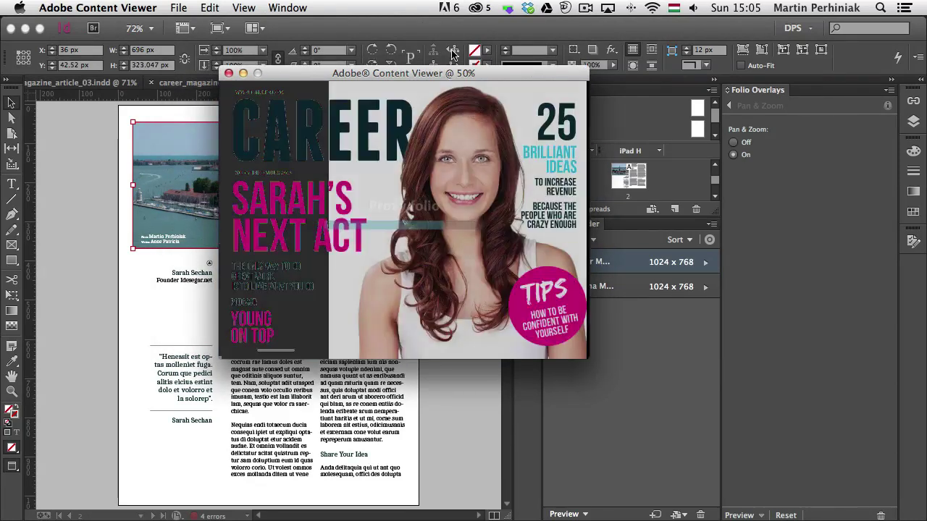
pyautogui.click(244, 7)
pyautogui.click(252, 26)
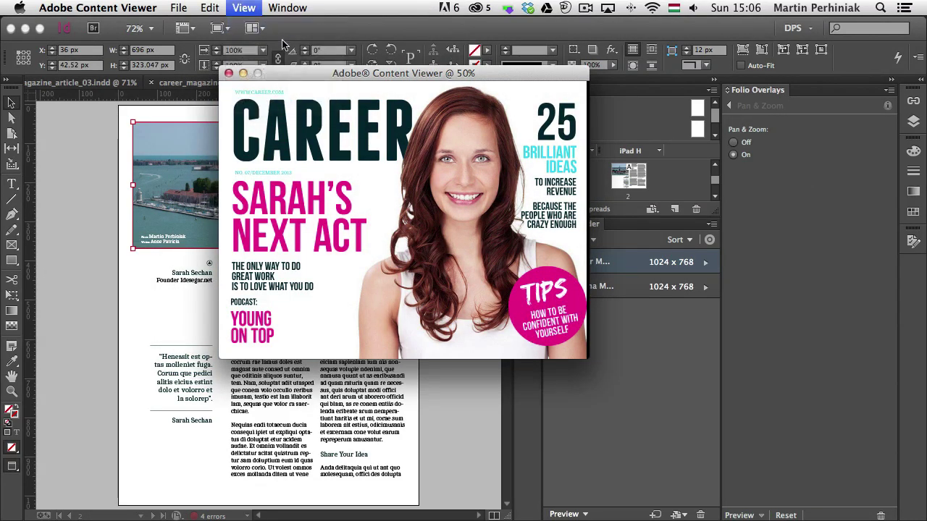
pyautogui.moveTo(334, 74); pyautogui.dragTo(540, 101)
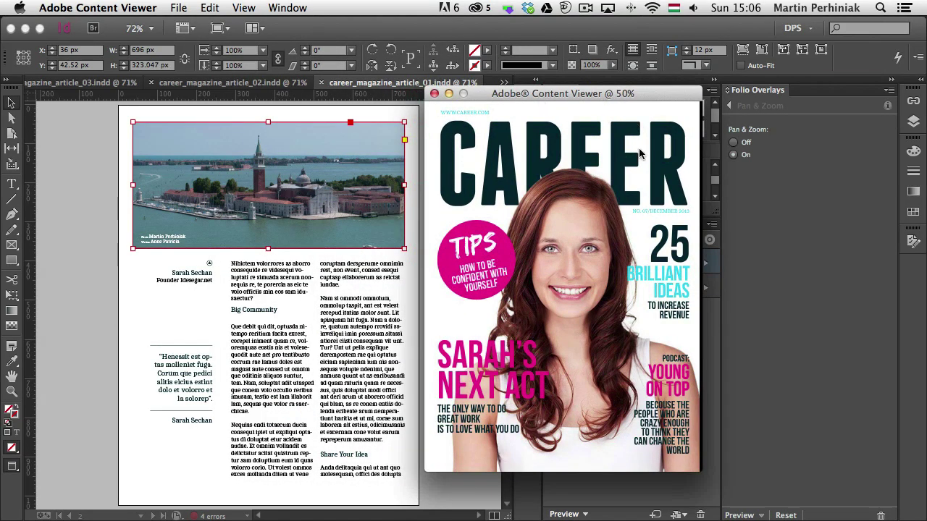
pyautogui.moveTo(678, 177); pyautogui.dragTo(634, 216)
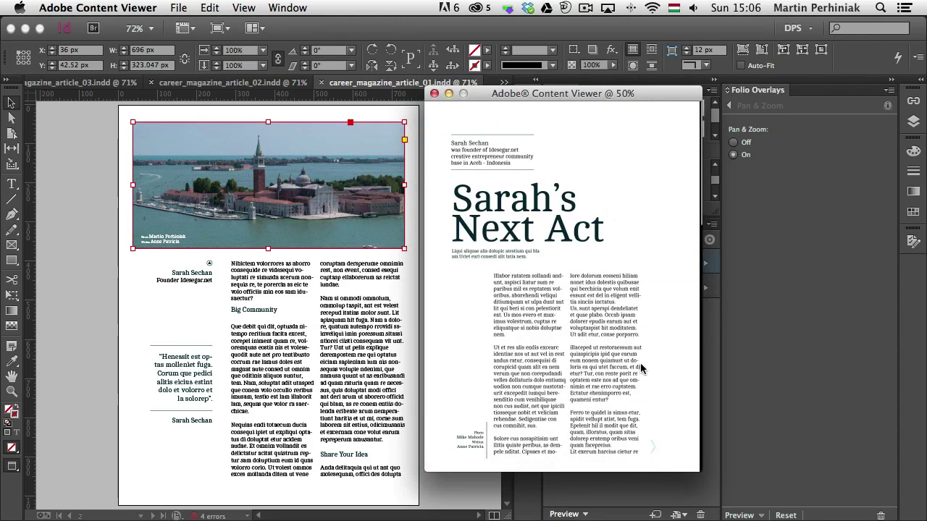
pyautogui.moveTo(614, 355); pyautogui.dragTo(540, 162)
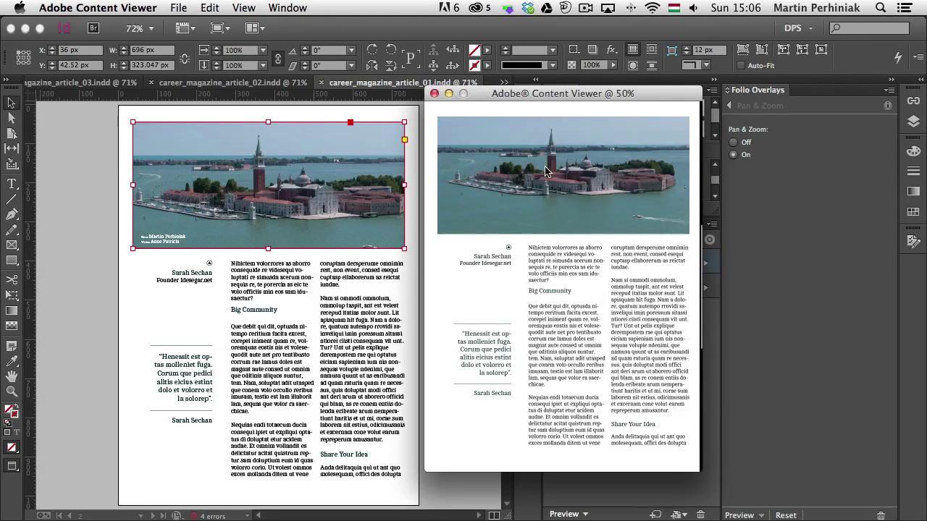
# Show the navigation bars, swipe to Improve Your Skill, then back to the Venice article.
pyautogui.click(464, 280)
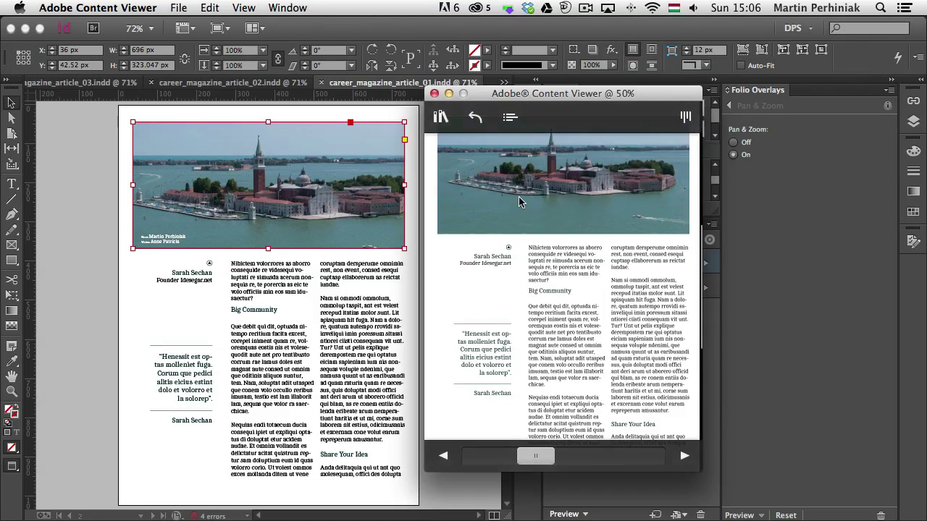
pyautogui.moveTo(668, 304); pyautogui.dragTo(519, 296)
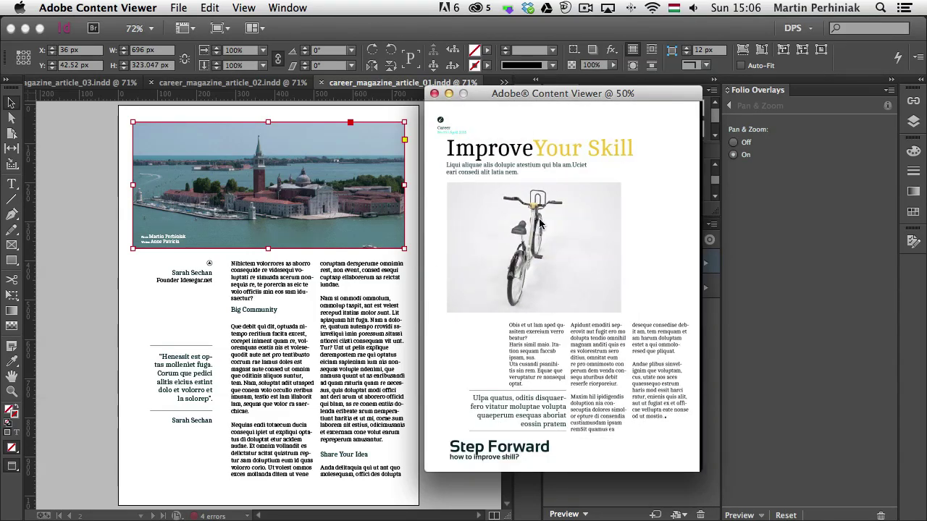
pyautogui.moveTo(478, 177); pyautogui.dragTo(543, 181)
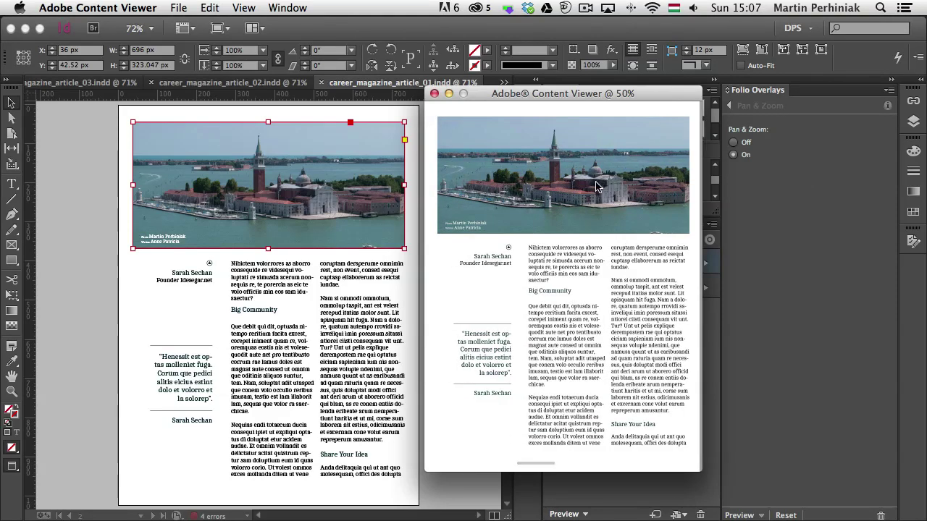
# Zoom and pan around the Venice photo, toward the bell tower, to test the effect.
pyautogui.hscroll(5, 544, 183)
pyautogui.hscroll(3, 564, 186)
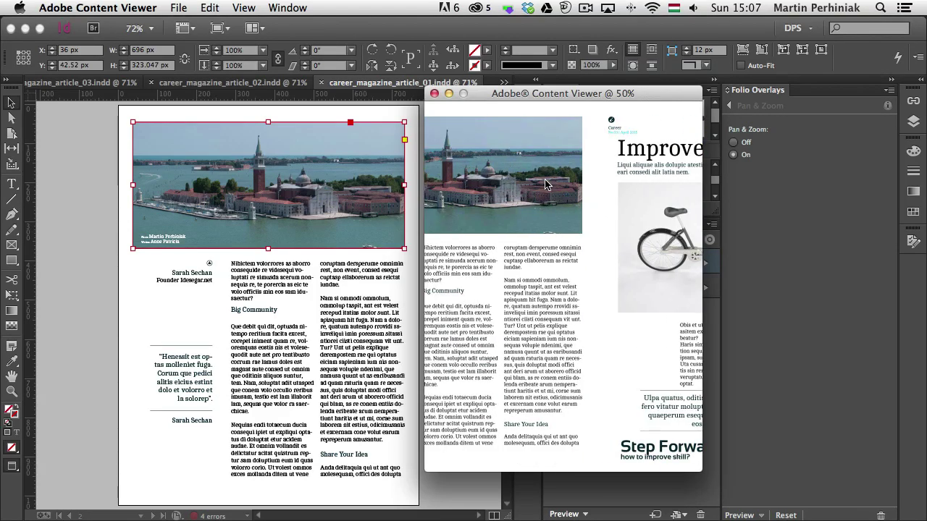
pyautogui.hscroll(3, 565, 182)
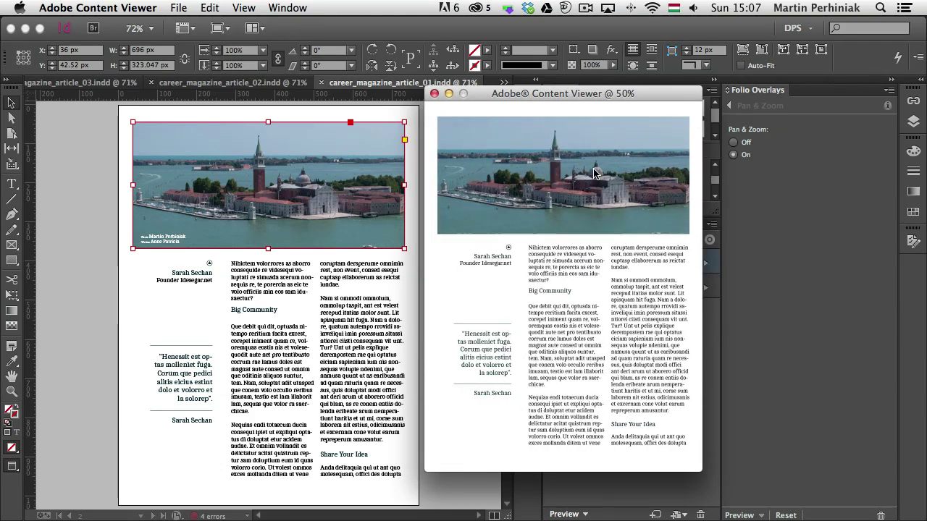
pyautogui.scroll(-3, 495, 194)
pyautogui.scroll(-3, 495, 194)
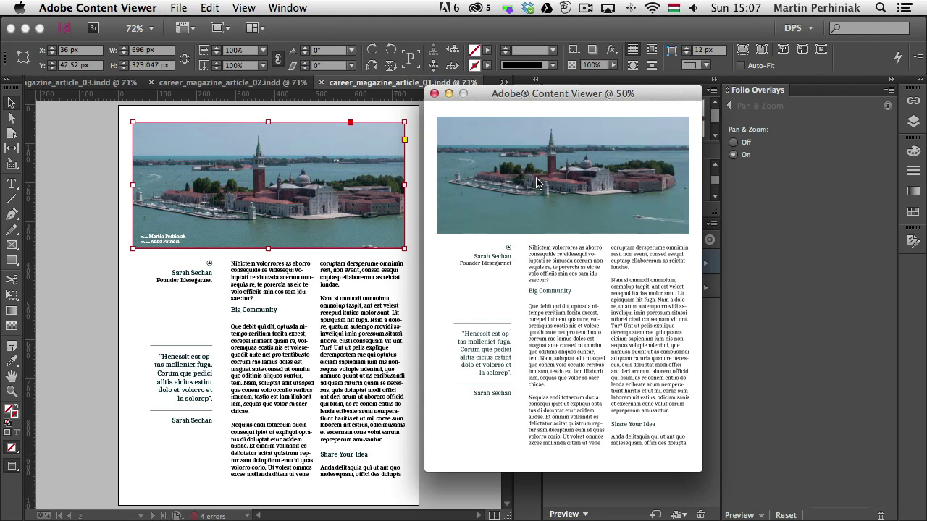
pyautogui.scroll(3, 538, 174)
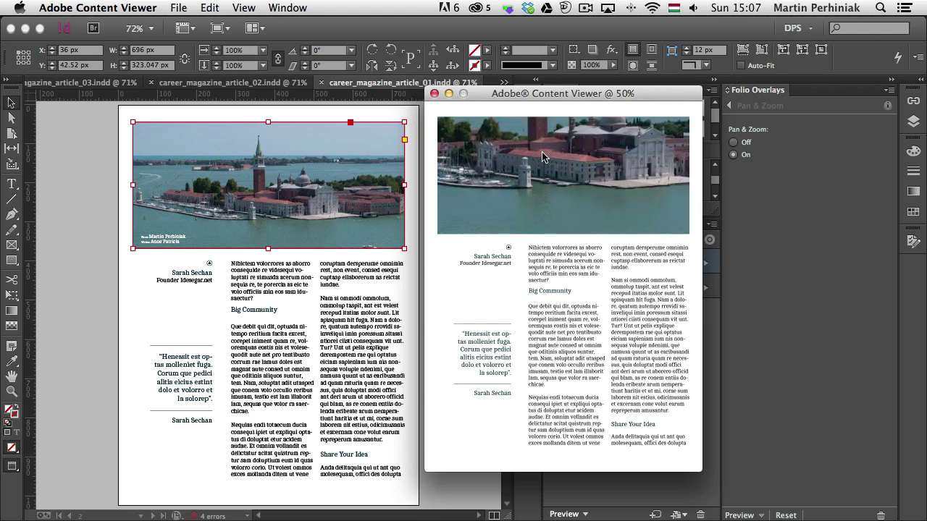
pyautogui.moveTo(538, 175); pyautogui.dragTo(448, 218)
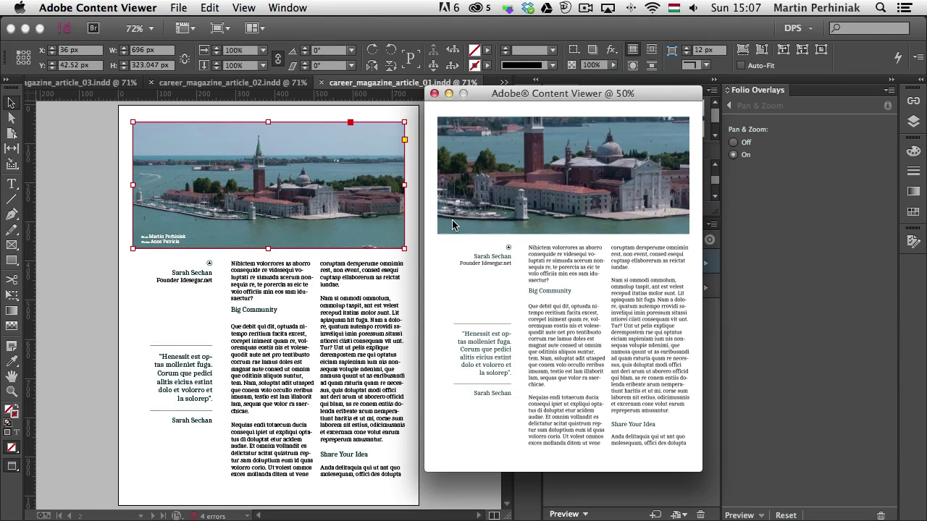
pyautogui.scroll(2, 532, 167)
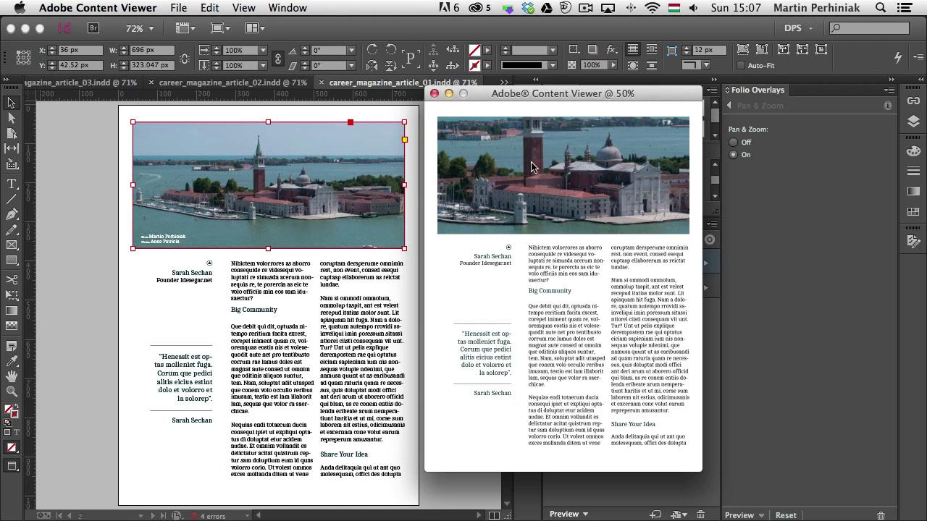
pyautogui.hscroll(3, 551, 174)
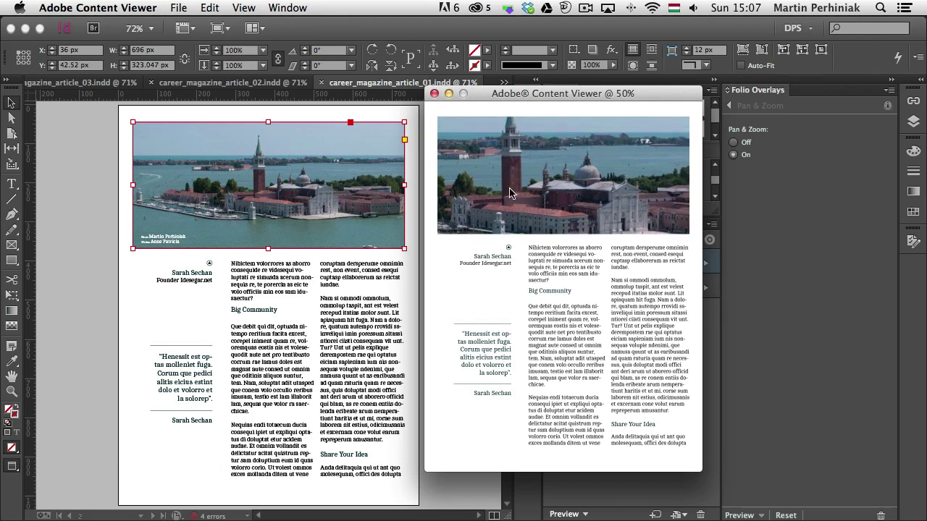
pyautogui.moveTo(548, 196); pyautogui.dragTo(595, 172)
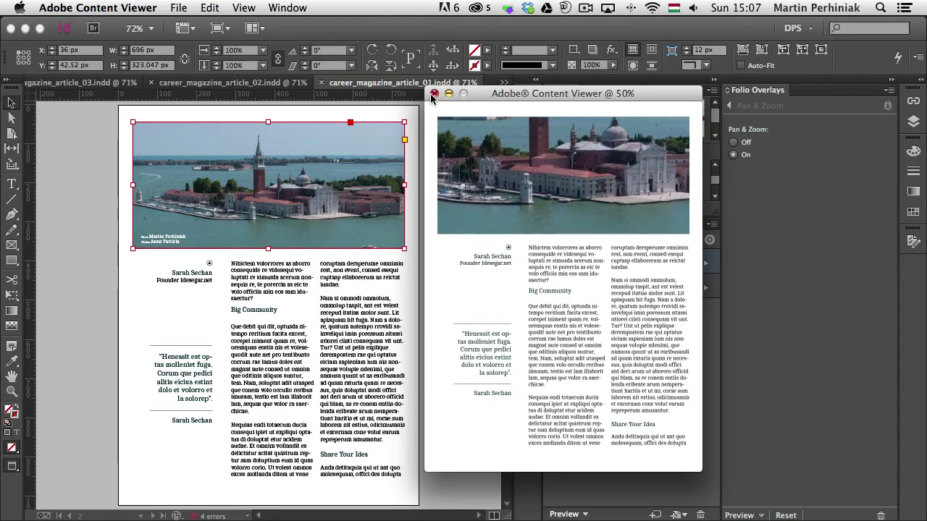
pyautogui.scroll(2, 476, 194)
pyautogui.scroll(5, 476, 194)
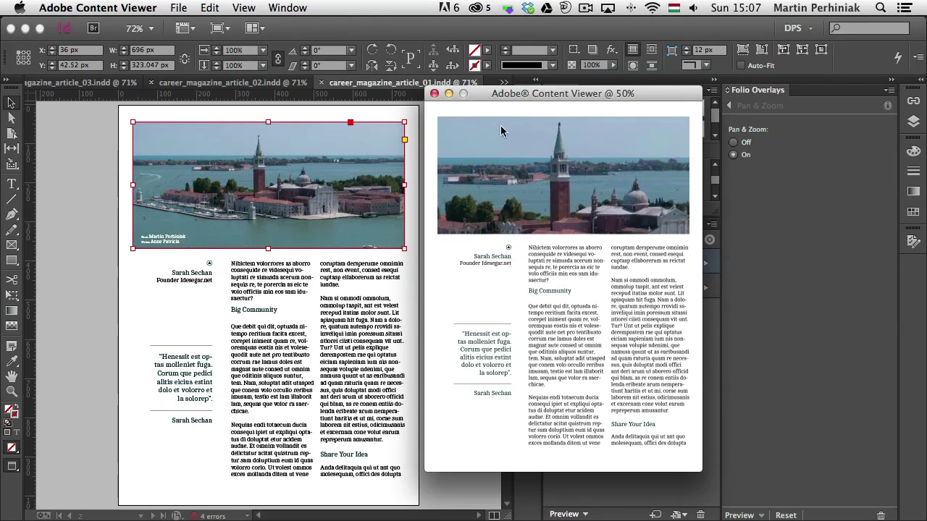
pyautogui.scroll(-3, 528, 140)
pyautogui.scroll(5, 538, 177)
pyautogui.scroll(-3, 538, 178)
# Close the preview, go to page 3, and collapse the folio list to show all thumbnails.
pyautogui.click(434, 93)
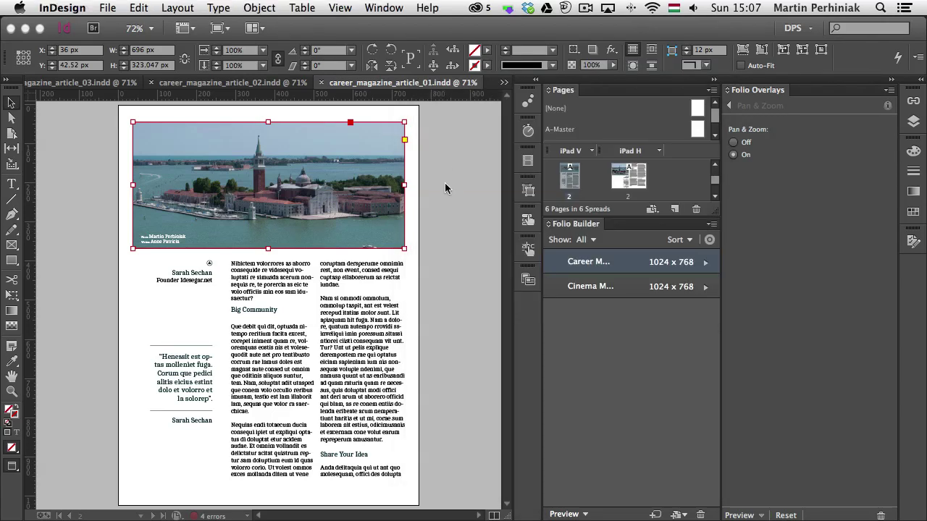
pyautogui.click(440, 226)
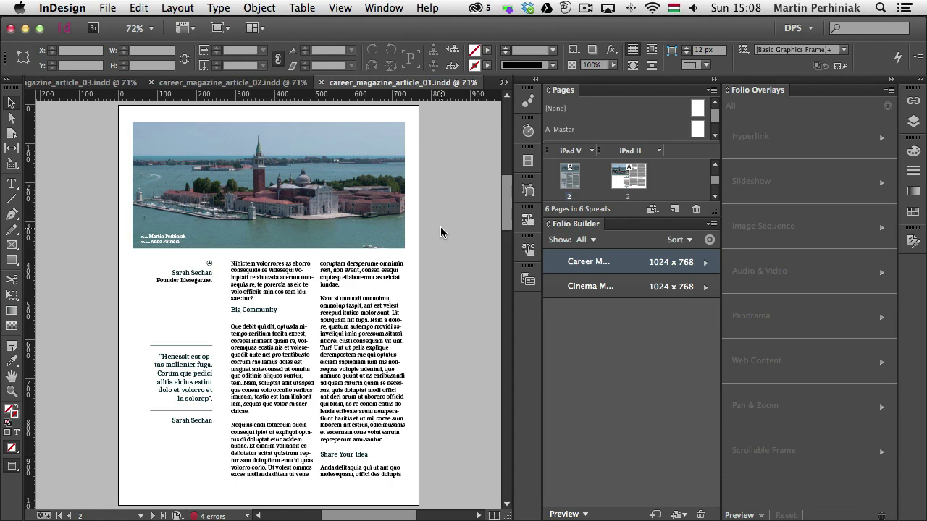
pyautogui.press('pagedown')
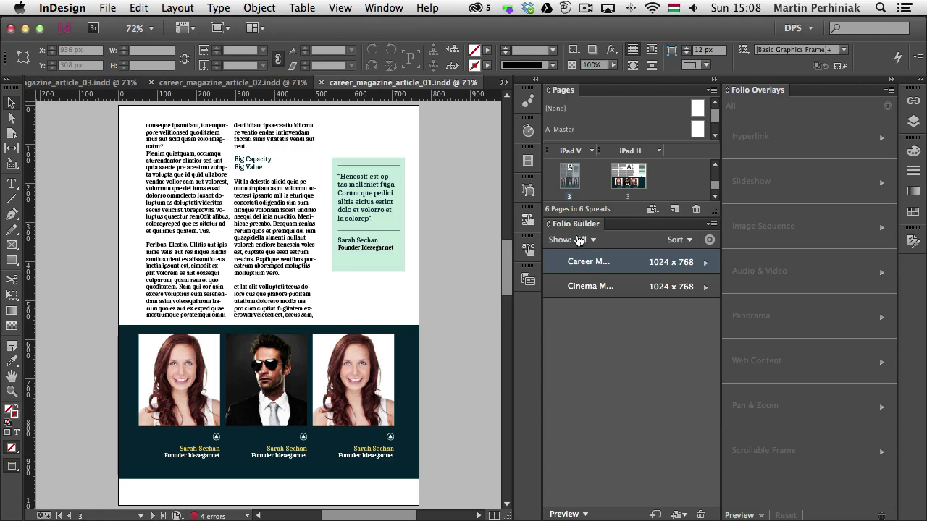
pyautogui.moveTo(544, 224); pyautogui.dragTo(432, 224)
pyautogui.doubleClick(452, 225)
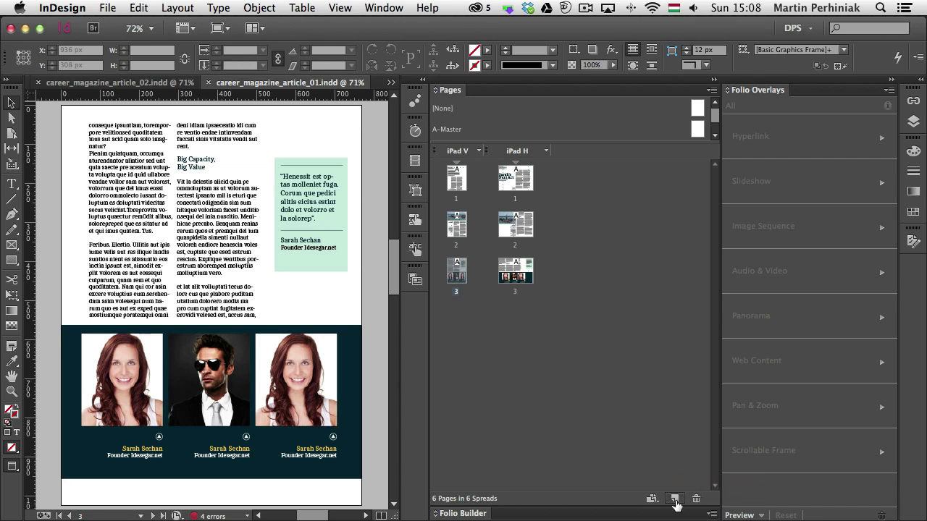
# Add a blank page 4 to iPad V and iPad H, making the horizontal page 4 landscape.
pyautogui.click(675, 500)
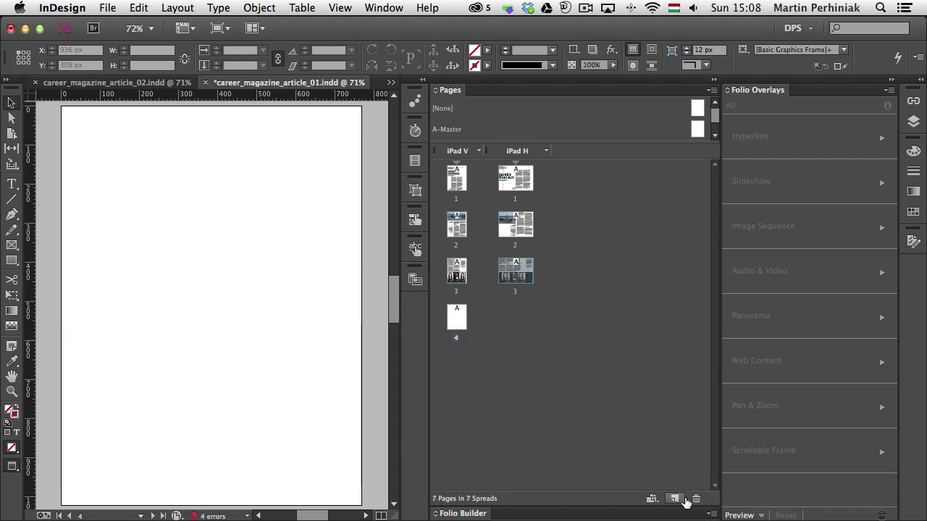
pyautogui.click(674, 499)
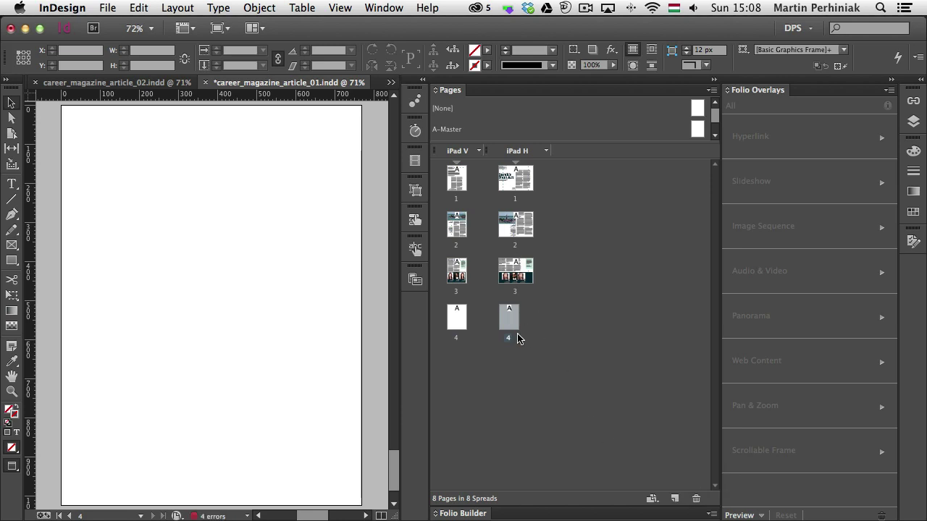
pyautogui.click(11, 133)
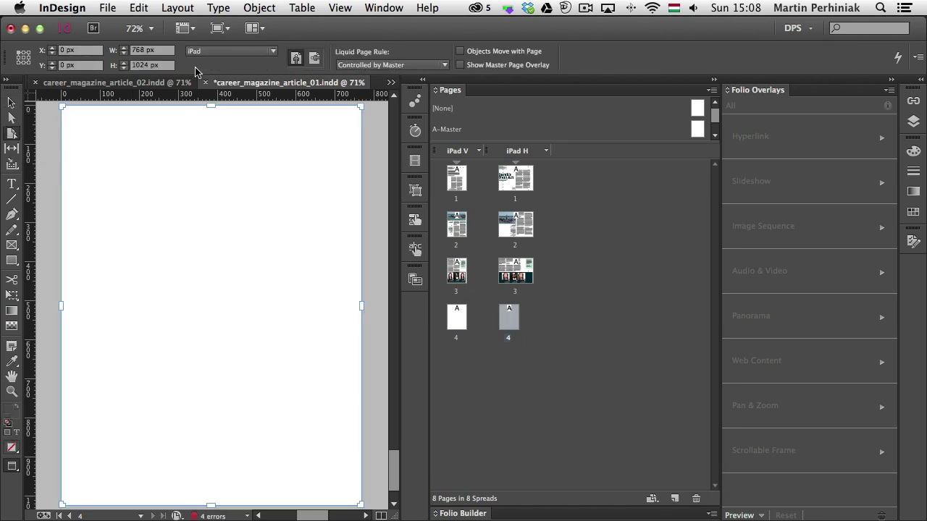
pyautogui.click(314, 64)
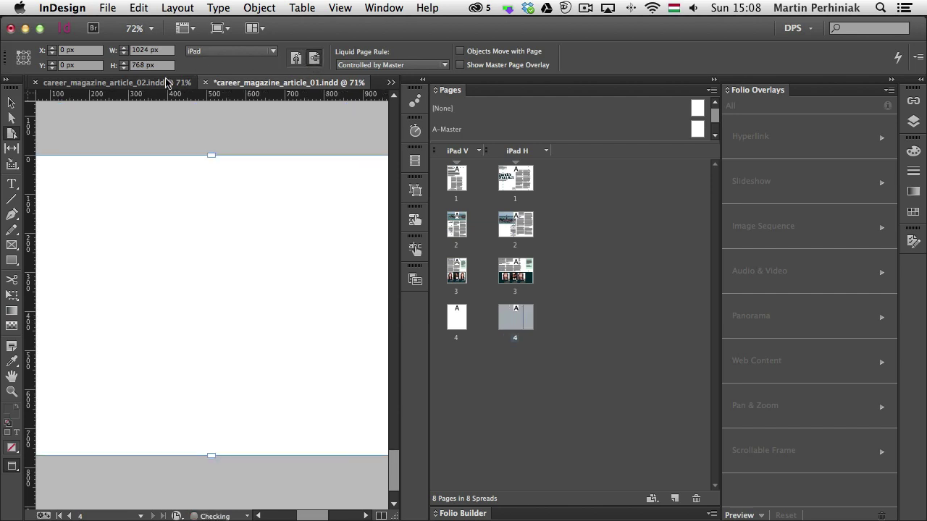
pyautogui.click(12, 102)
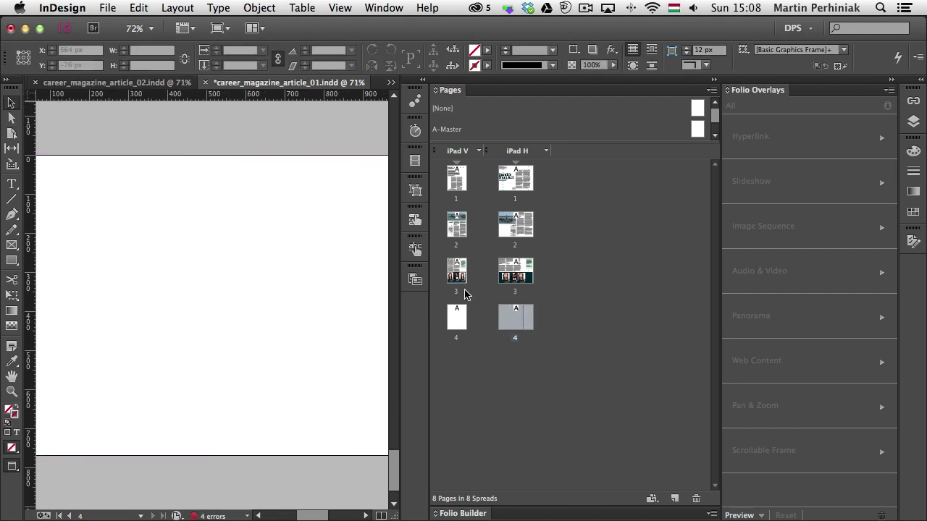
pyautogui.doubleClick(459, 321)
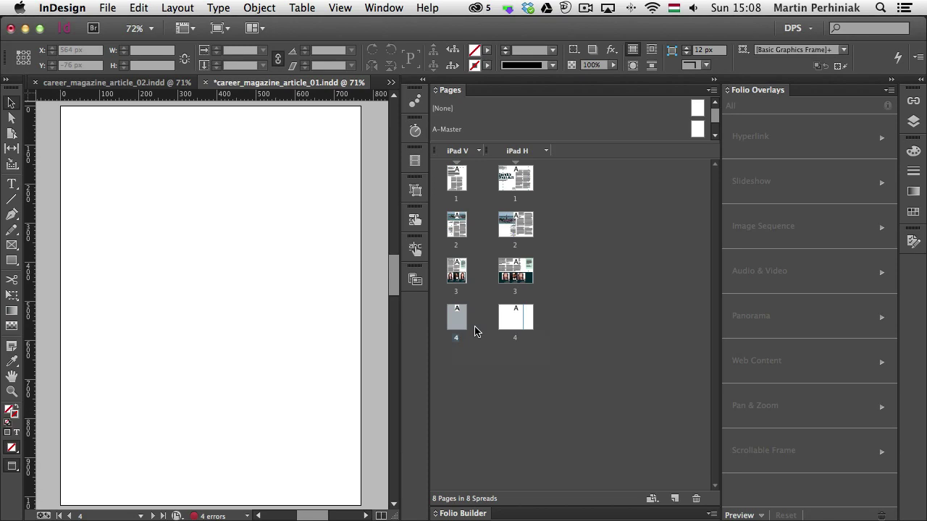
# Draw a 722 x 908 px frame over portrait page 4 and show its Web Content settings.
pyautogui.click(11, 245)
pyautogui.moveTo(69, 120); pyautogui.dragTo(351, 474)
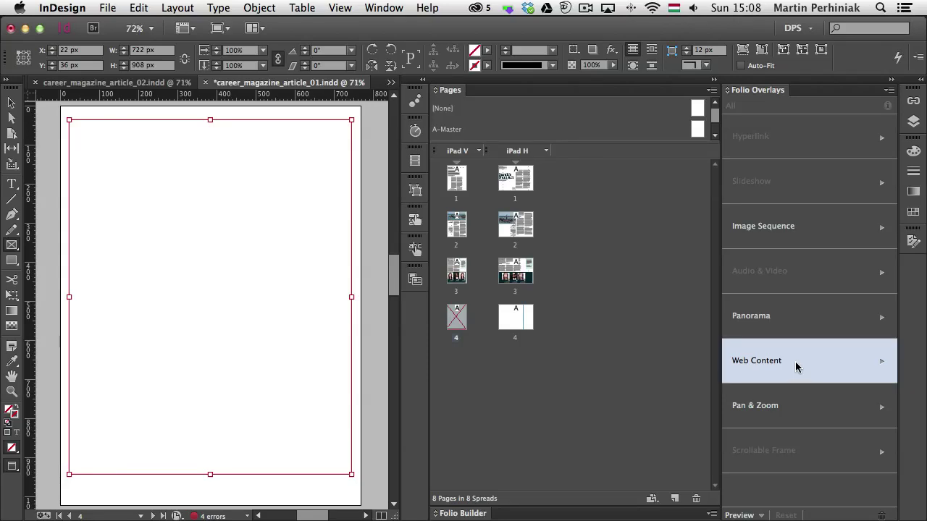
pyautogui.click(796, 367)
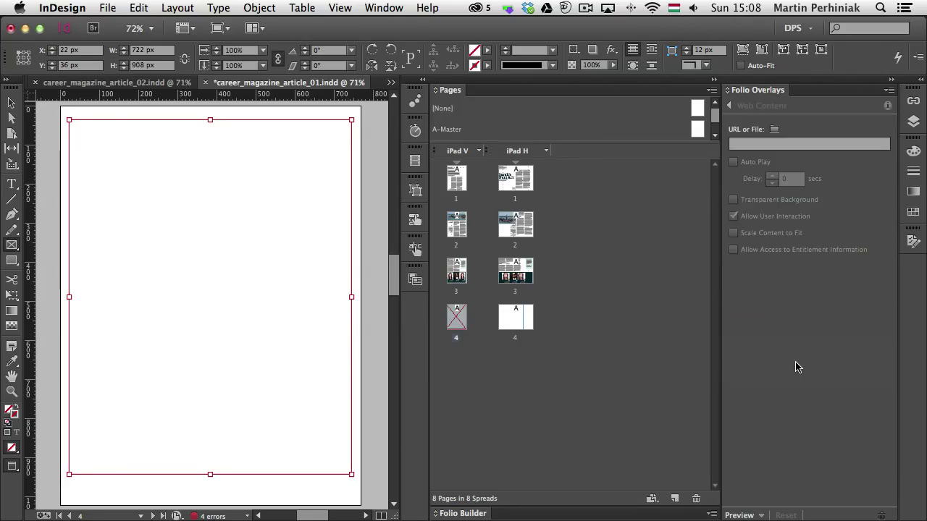
pyautogui.click(767, 146)
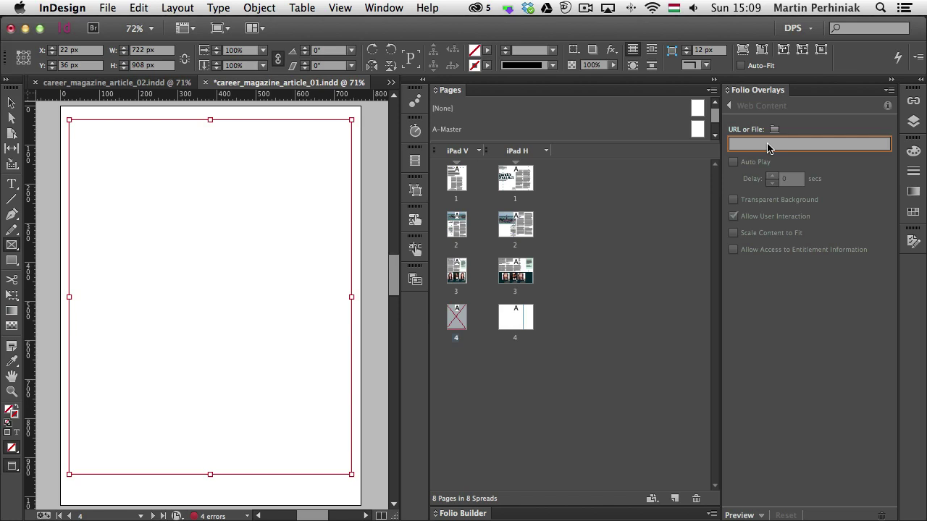
pyautogui.write('http://vector.tutsplus.')
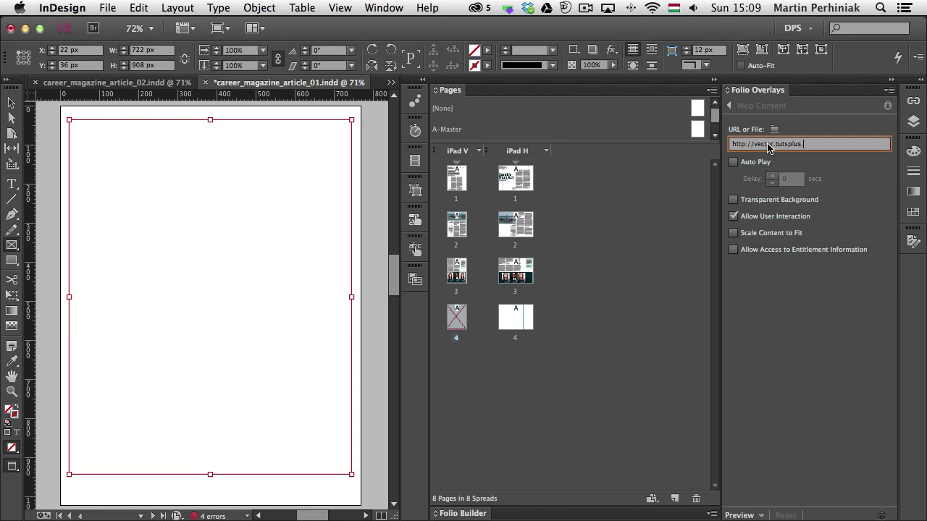
pyautogui.write('com')
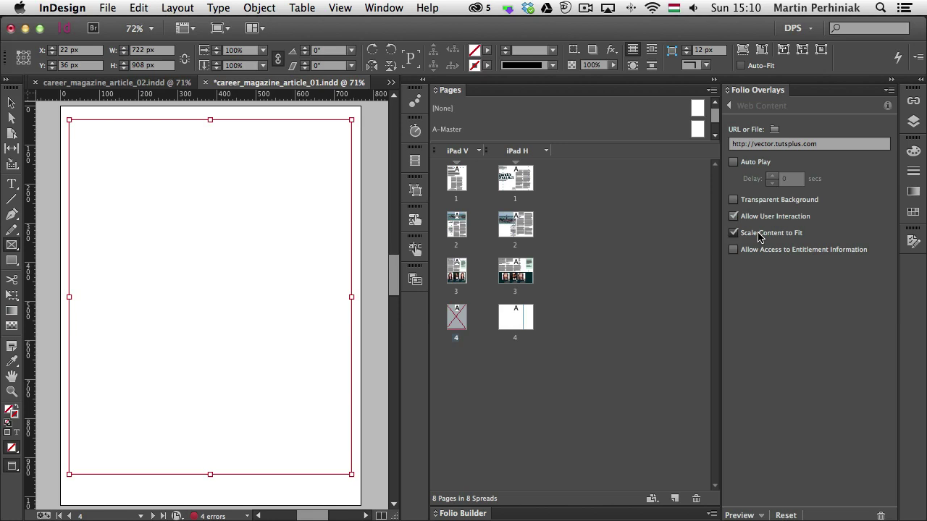
# Shorten the web frame to 722 x 492 px and hide the margin guides.
pyautogui.click(11, 102)
pyautogui.moveTo(210, 474); pyautogui.dragTo(212, 312)
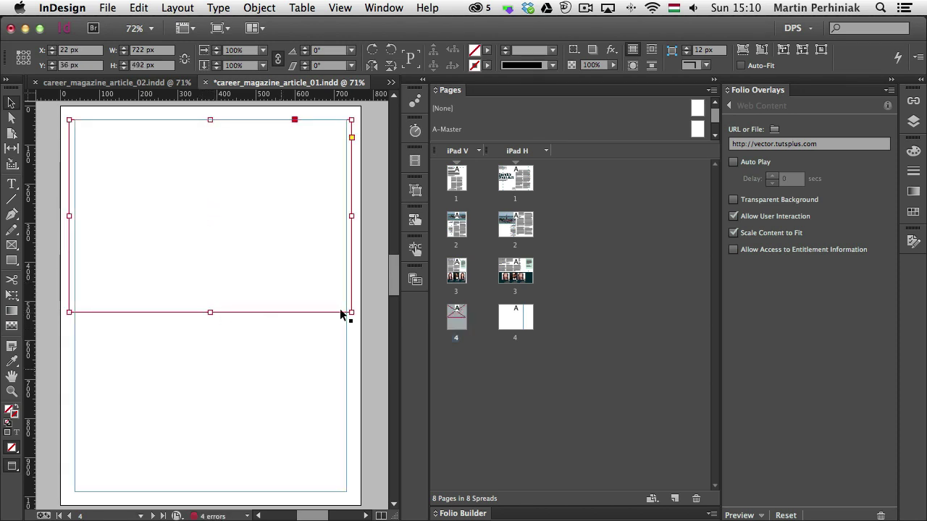
pyautogui.press('w')
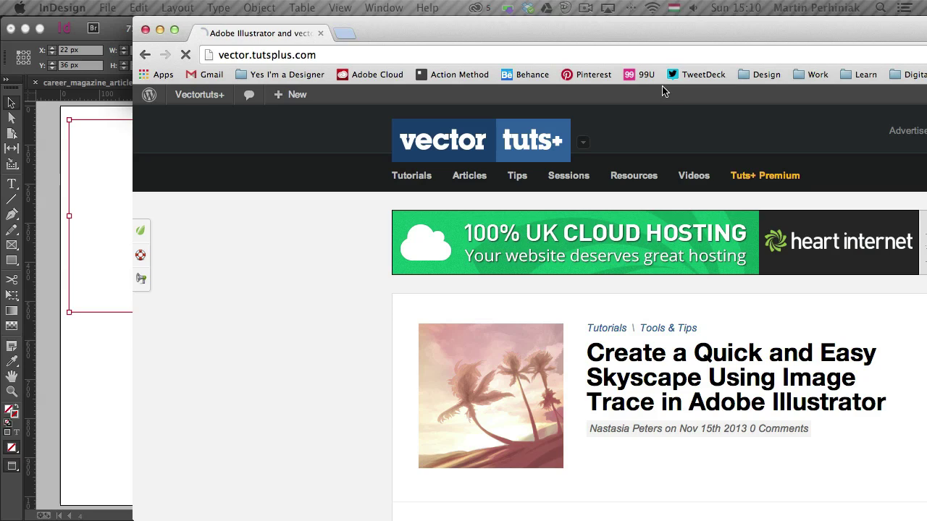
# Maximize Chrome, screenshot the top of vector.tutsplus.com, and switch back to InDesign.
pyautogui.click(173, 31)
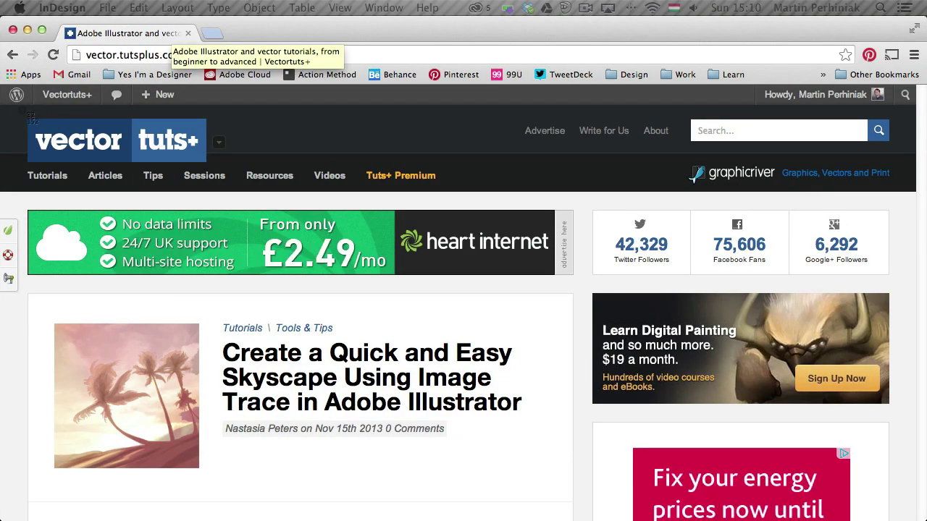
pyautogui.moveTo(14, 108); pyautogui.dragTo(586, 503)
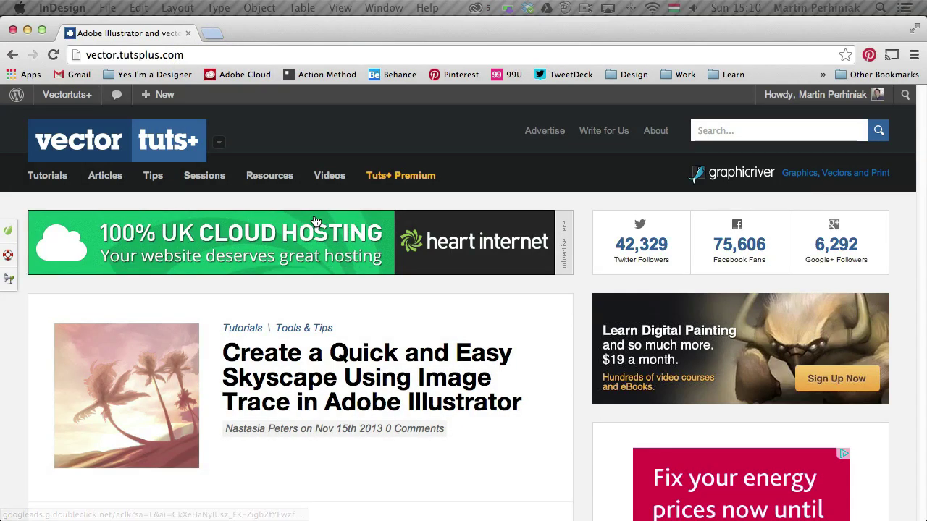
pyautogui.press('super+Tab')
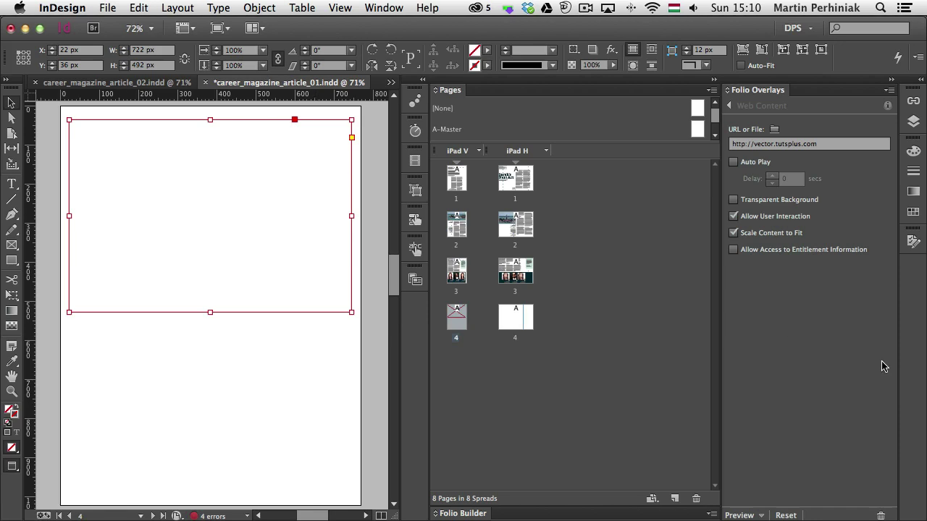
# Drag the saved Screen Shot file from the desktop and select page 4's tall frame.
pyautogui.press('F11')
pyautogui.moveTo(894, 210); pyautogui.dragTo(197, 275)
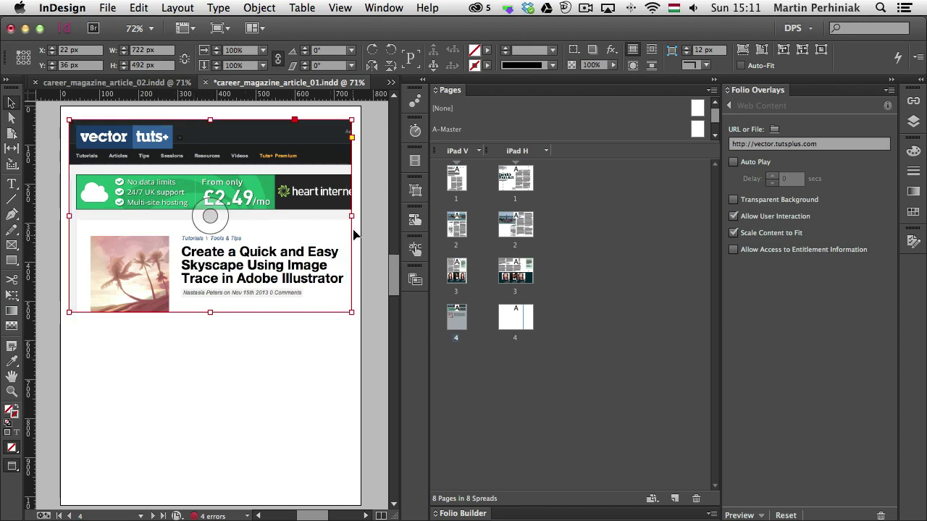
pyautogui.click(311, 402)
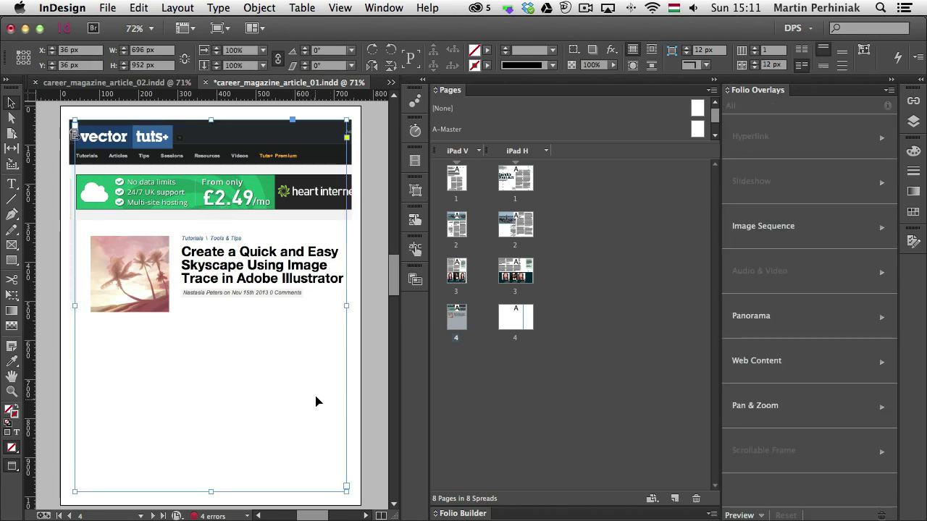
# Paste the vectortuts+ web content frame onto blank iPad H page 4, nudged up near the top.
pyautogui.click(320, 246)
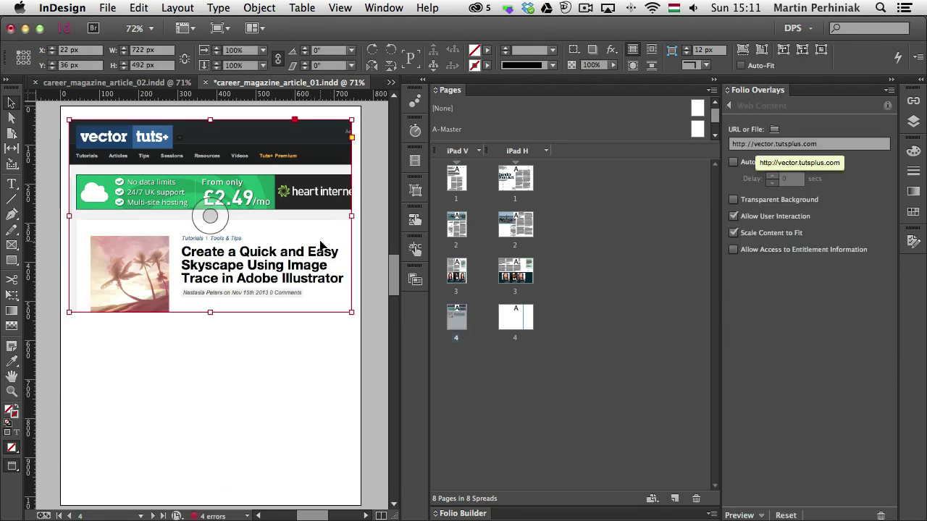
pyautogui.click(517, 322)
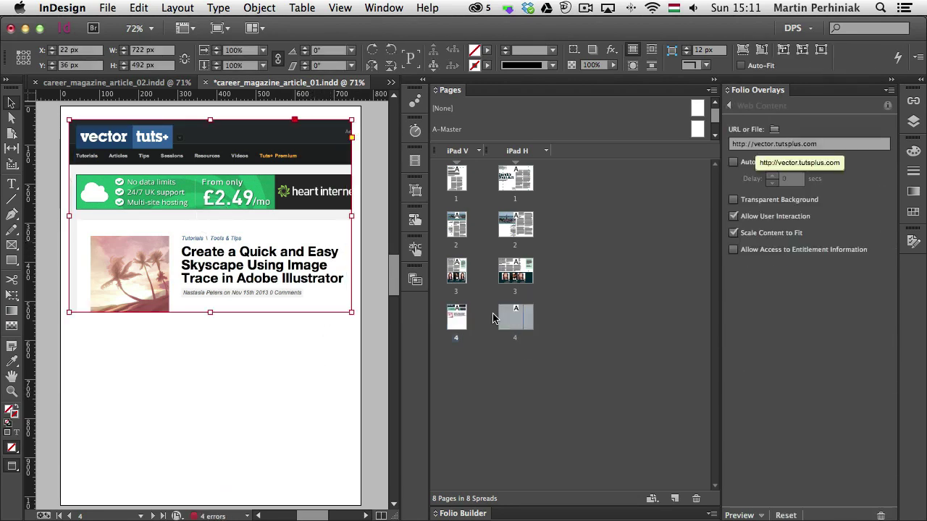
pyautogui.doubleClick(514, 319)
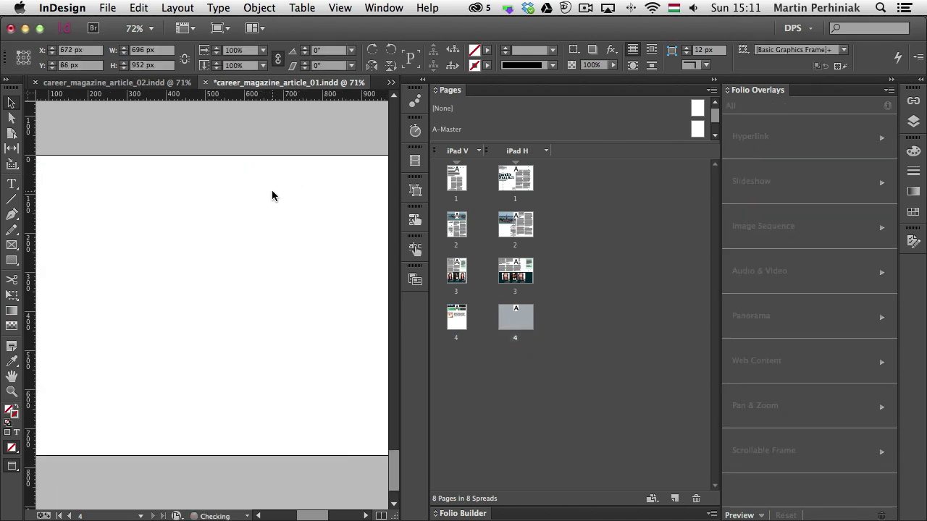
pyautogui.press('super+v')
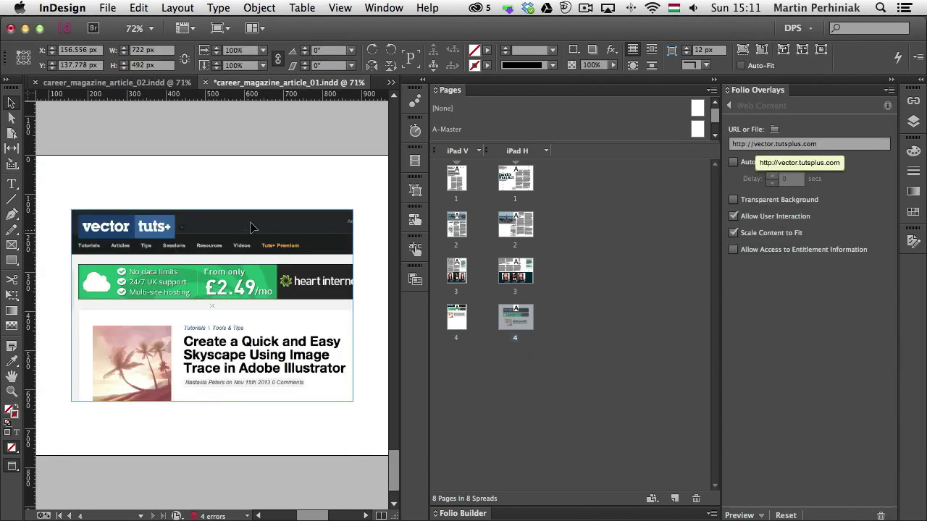
pyautogui.moveTo(253, 225); pyautogui.dragTo(270, 196)
pyautogui.click(270, 439)
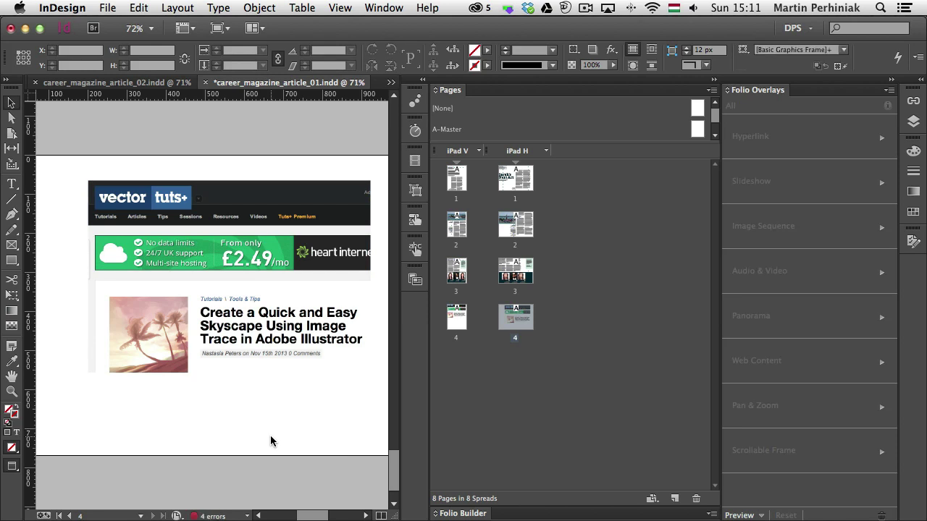
pyautogui.press('super+0')
pyautogui.click(224, 279)
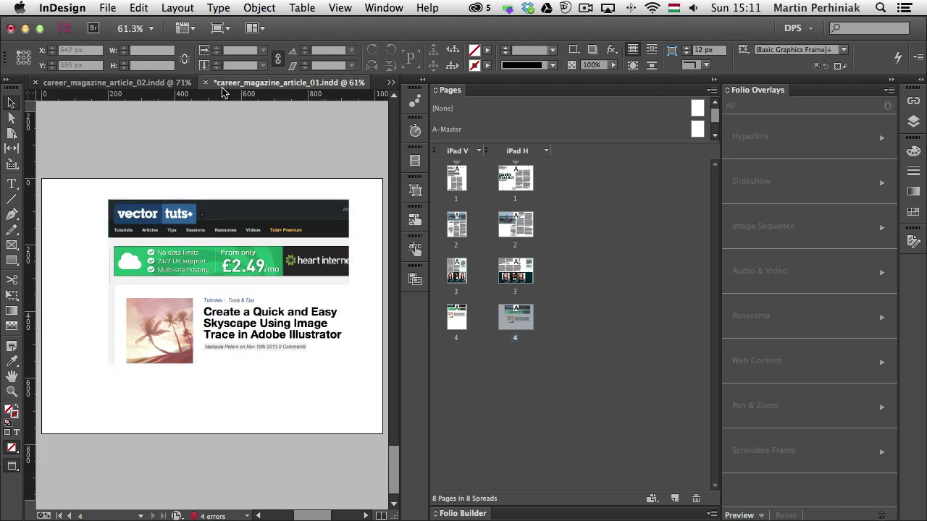
# Open the Career Magazine folio in Folio Builder and save the document.
pyautogui.click(479, 513)
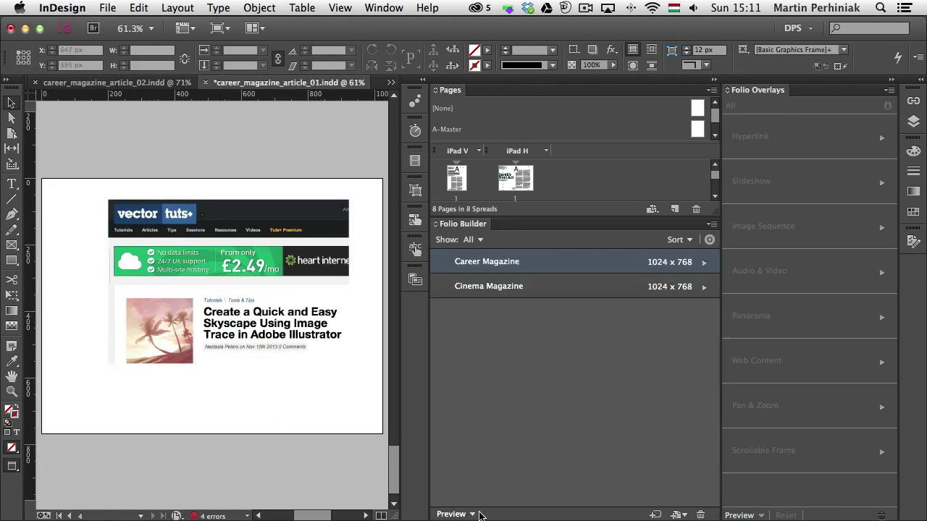
pyautogui.click(705, 264)
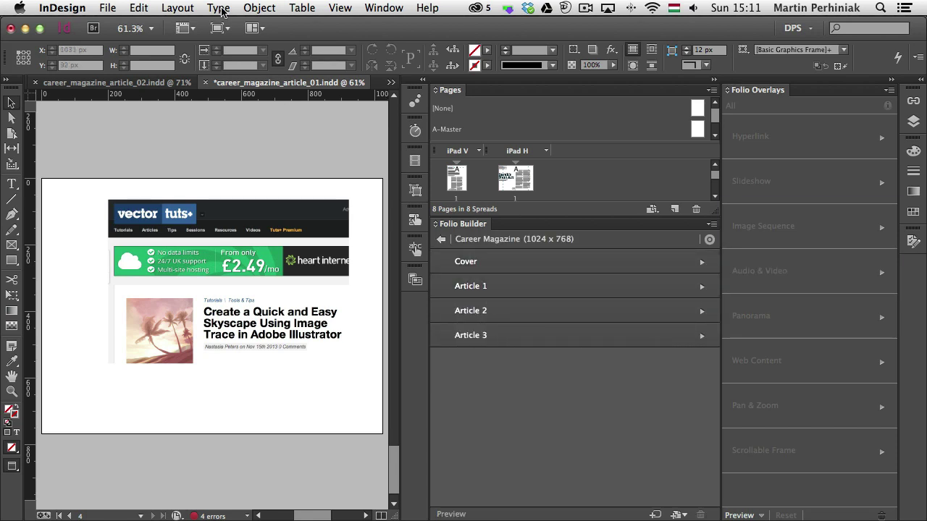
pyautogui.click(107, 7)
pyautogui.click(157, 129)
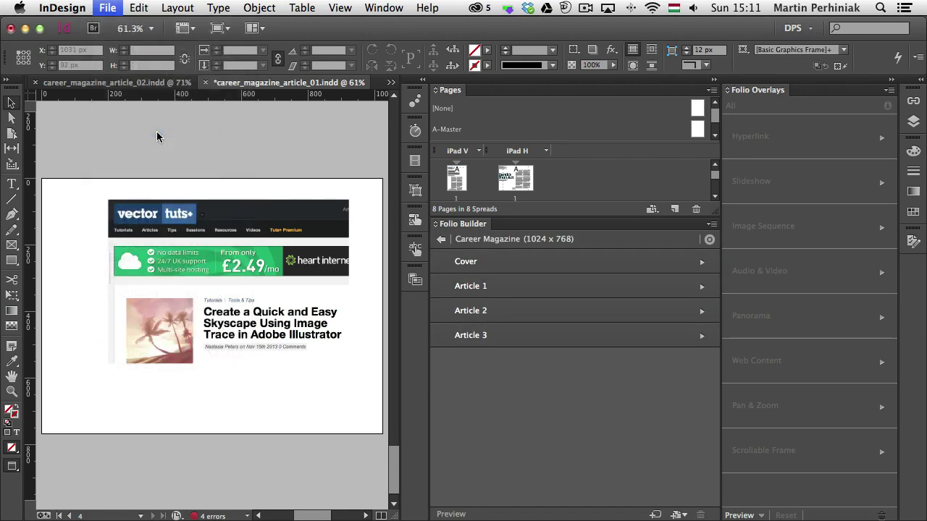
# Update Article 1 of the Career Magazine folio with the new pages.
pyautogui.click(546, 294)
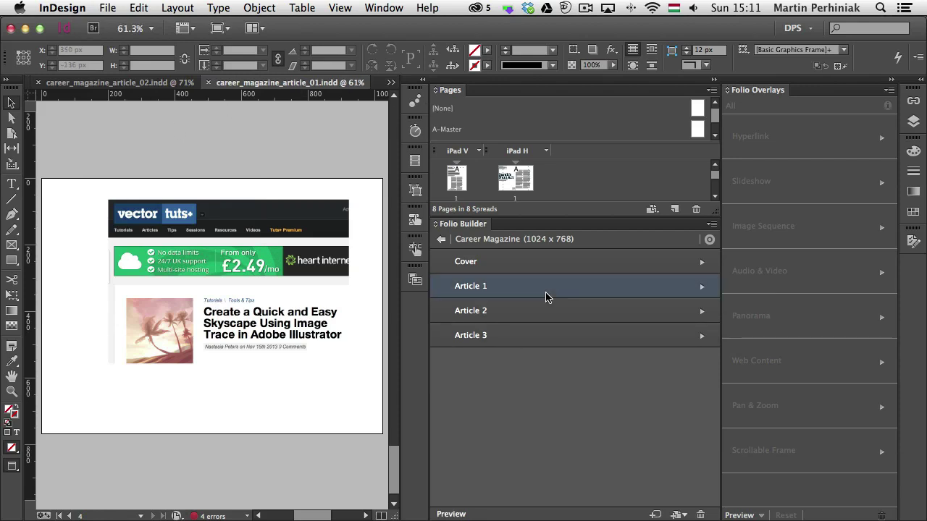
pyautogui.click(713, 229)
pyautogui.click(760, 272)
# Preview Career Magazine from the folio list, swiping to the article and scrolling to the vectortuts+ web content.
pyautogui.click(440, 239)
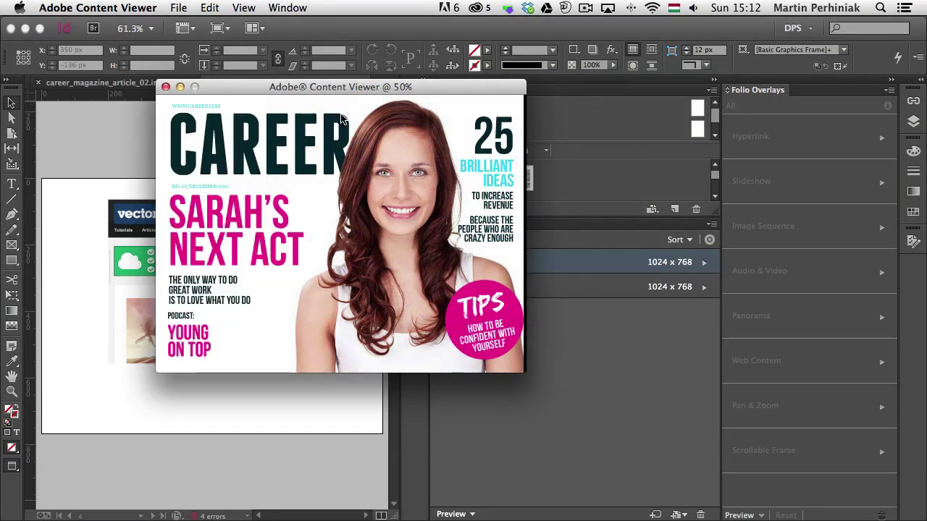
pyautogui.moveTo(416, 235); pyautogui.dragTo(311, 214)
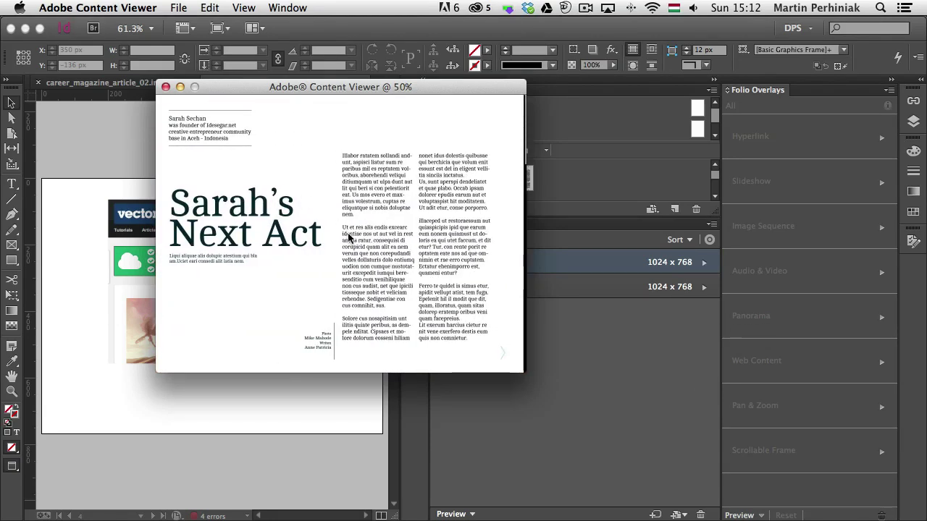
pyautogui.scroll(-10, 350, 246)
pyautogui.scroll(-10, 353, 264)
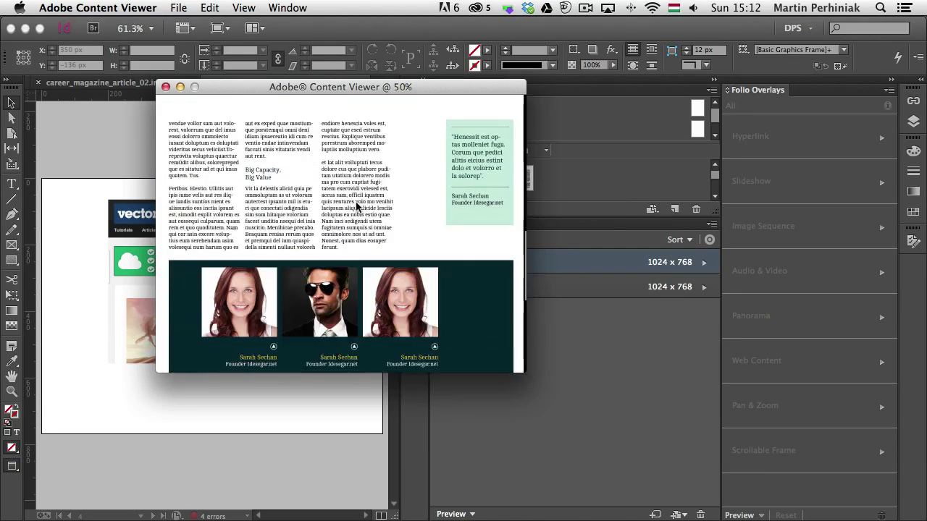
pyautogui.scroll(-3, 365, 197)
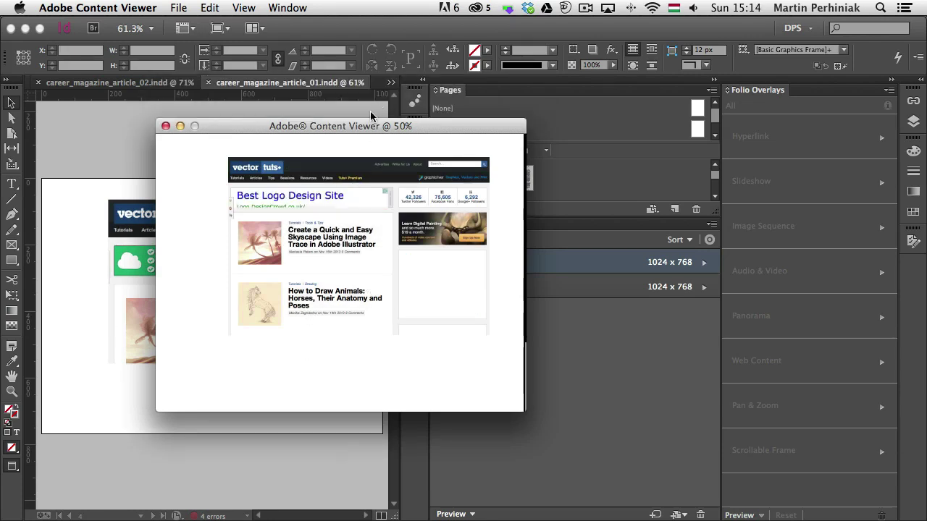
# Follow the How to Draw Animals link in the embedded web page and open the horse drawing.
pyautogui.scroll(-1, 351, 251)
pyautogui.scroll(1, 351, 250)
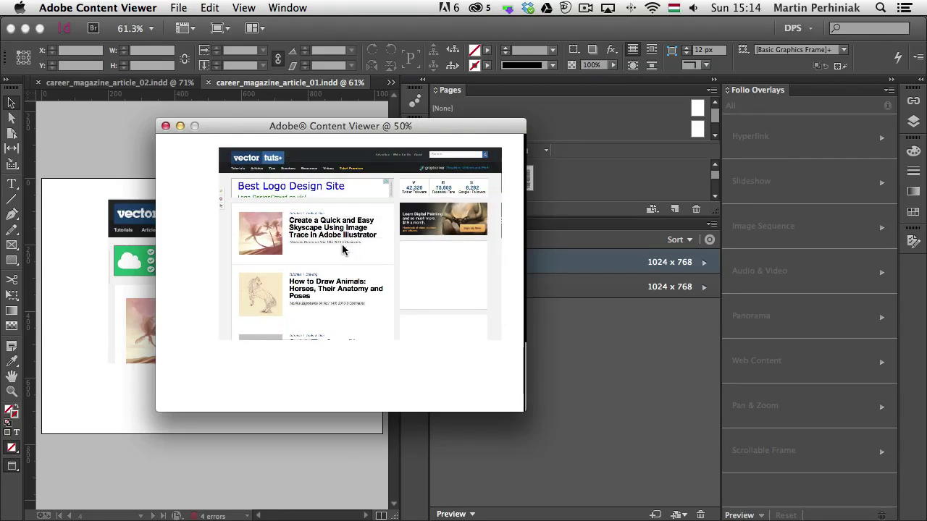
pyautogui.click(319, 230)
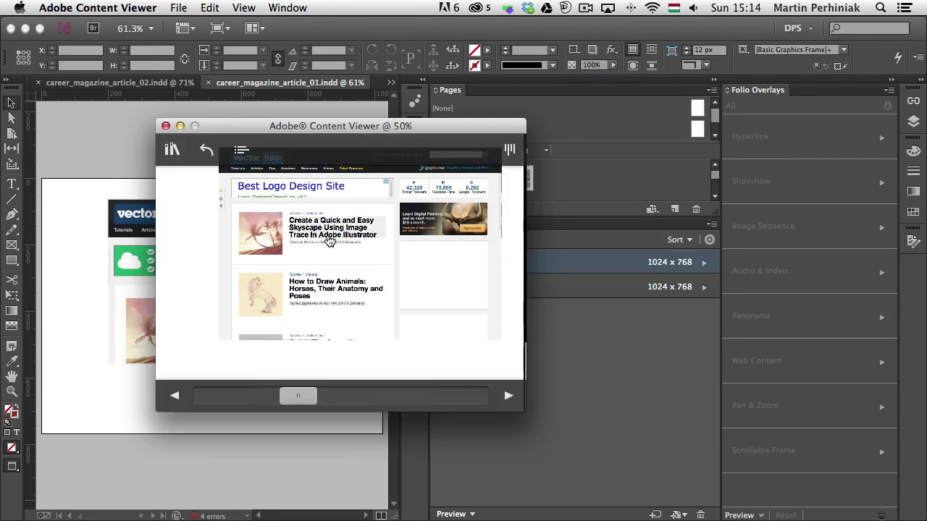
pyautogui.doubleClick(287, 325)
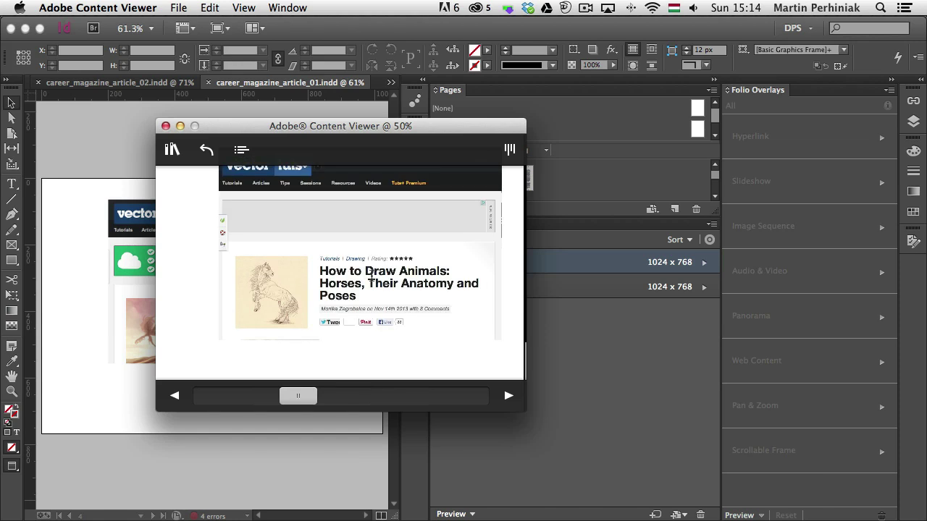
pyautogui.scroll(-2, 364, 296)
pyautogui.click(358, 266)
# Go back, swipe to the web content page, and reopen the How to Draw Animals article.
pyautogui.scroll(1, 356, 265)
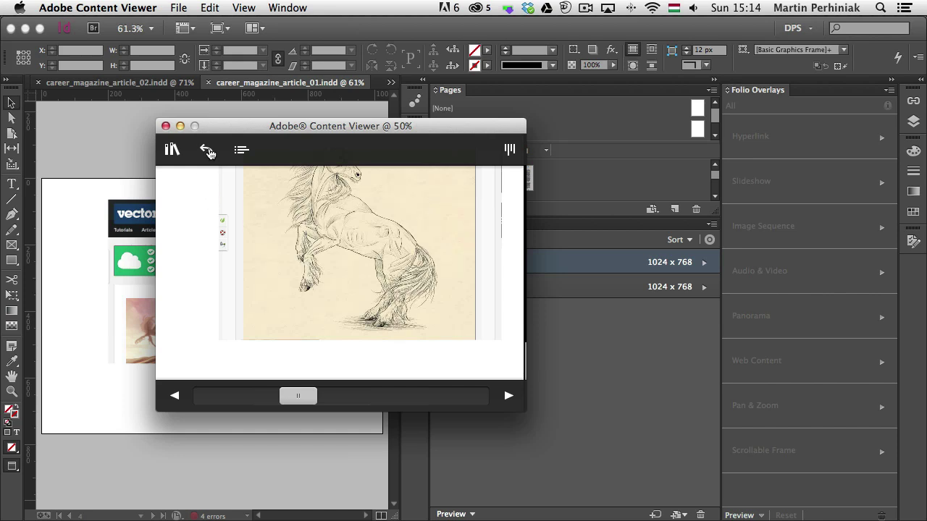
pyautogui.click(208, 150)
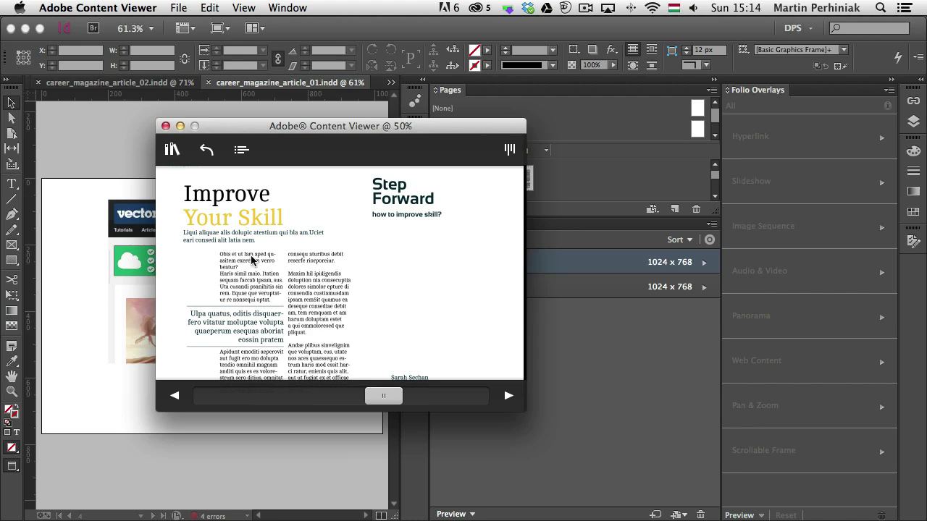
pyautogui.moveTo(465, 294); pyautogui.dragTo(420, 290)
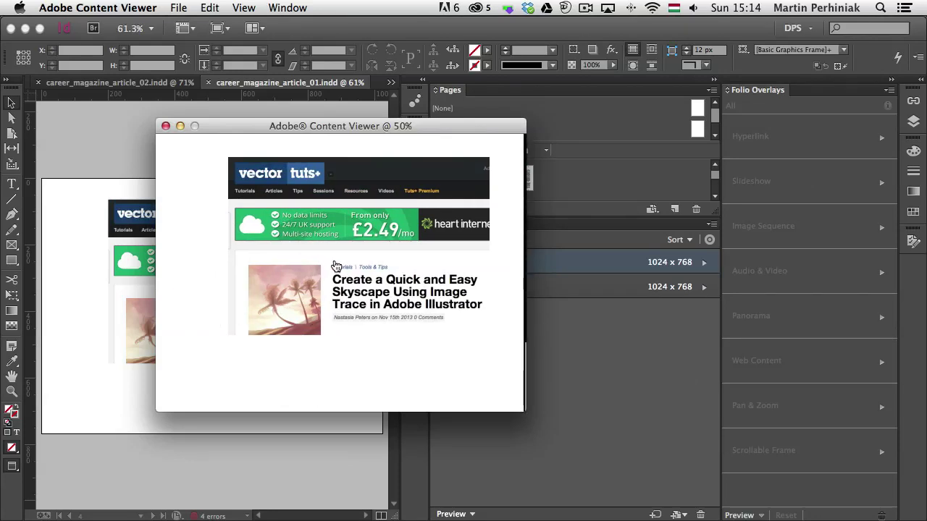
pyautogui.click(335, 267)
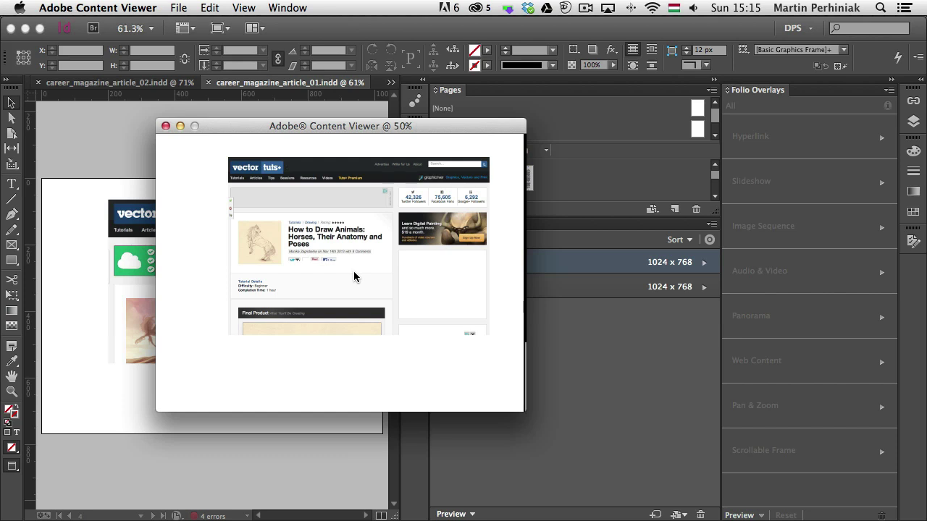
# Close the Adobe Content Viewer preview window.
pyautogui.click(165, 127)
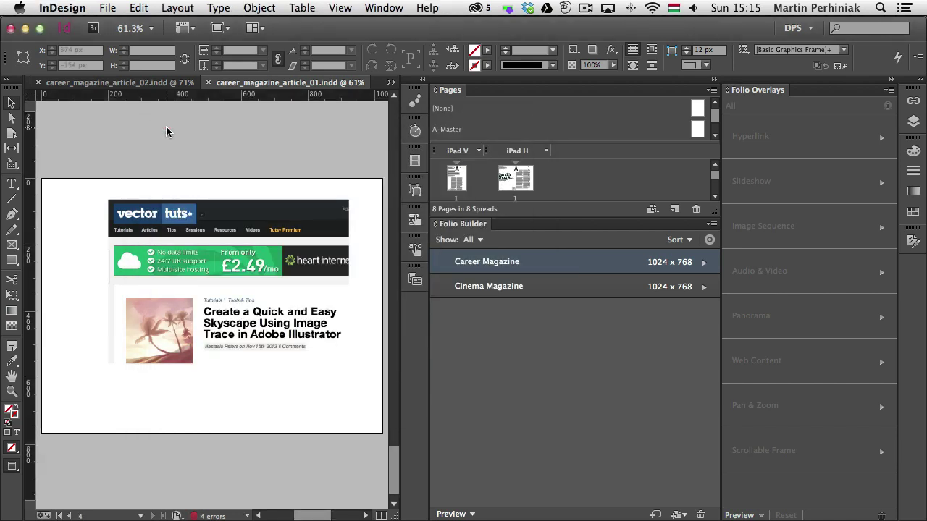